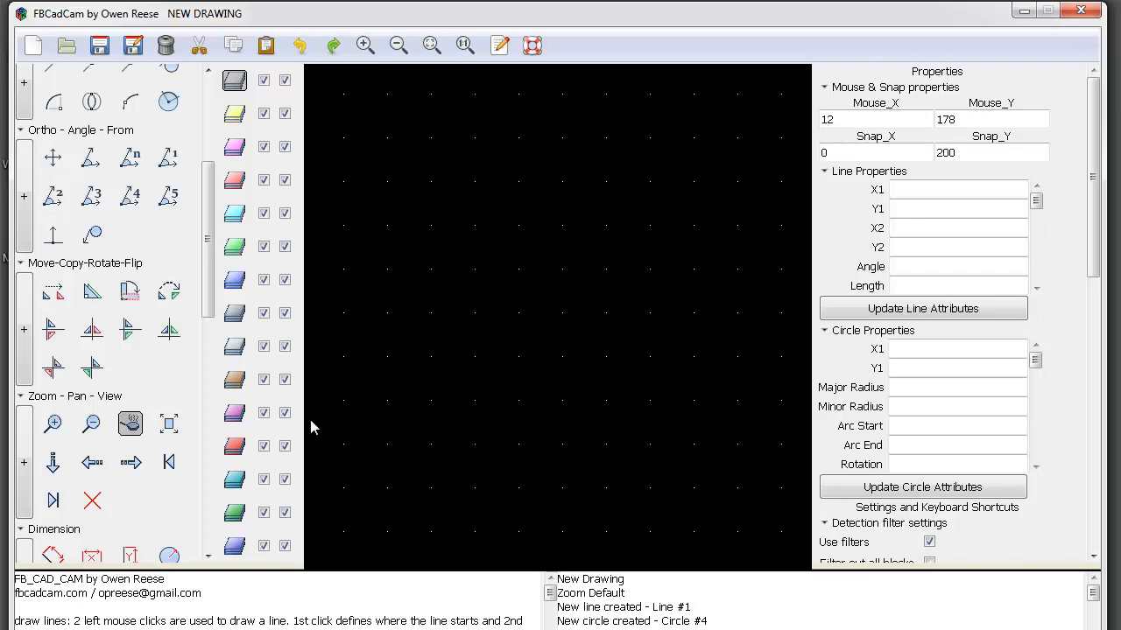
# Enable Ortho mode and draw a vertical line about 399 long downward from (300, 500), ending the line chain
pyautogui.click(169, 423)
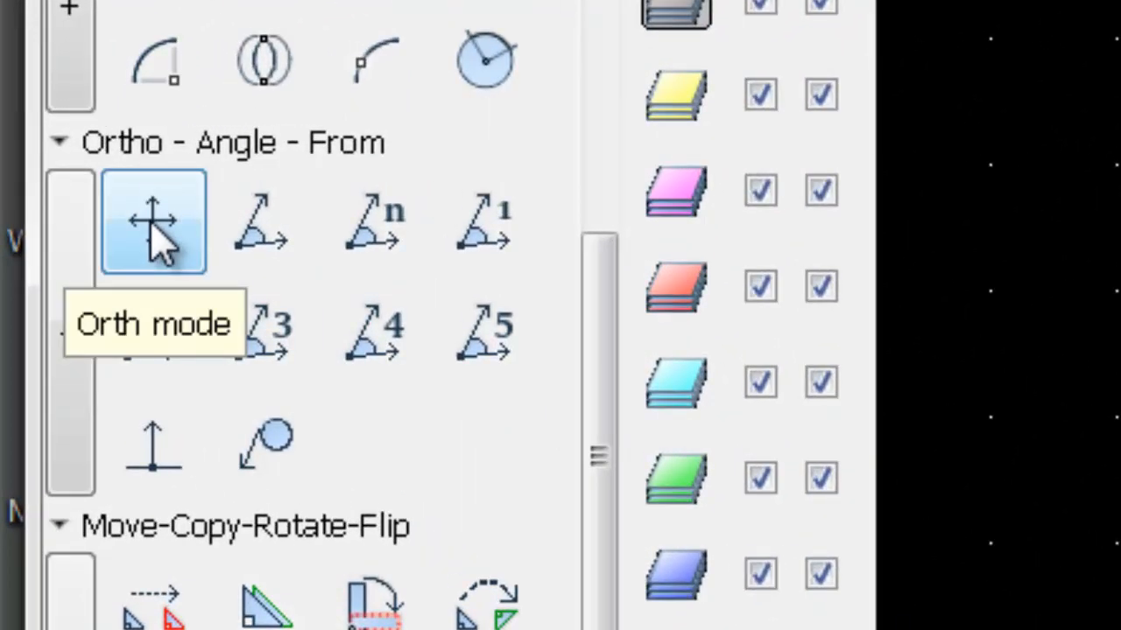
pyautogui.click(150, 226)
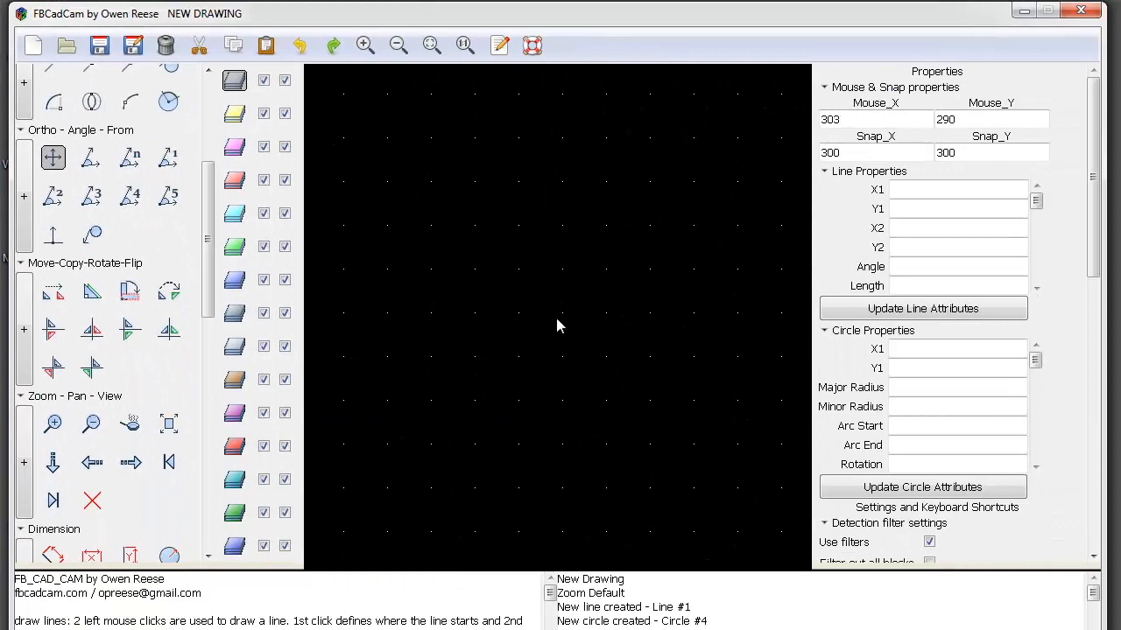
pyautogui.click(565, 325)
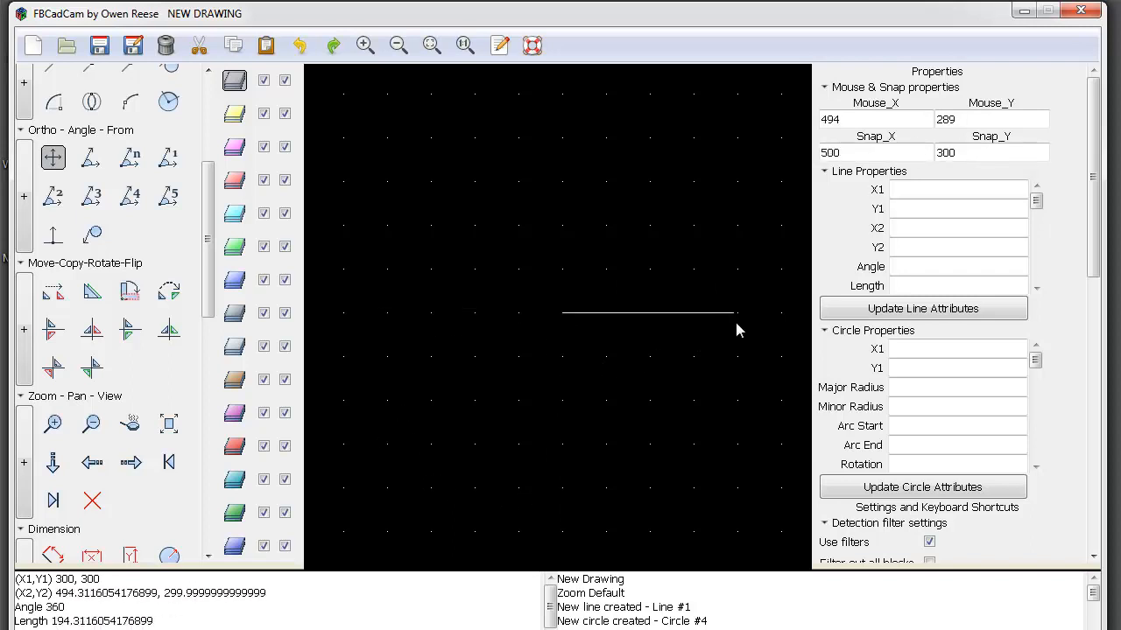
pyautogui.press('Escape')
pyautogui.click(565, 155)
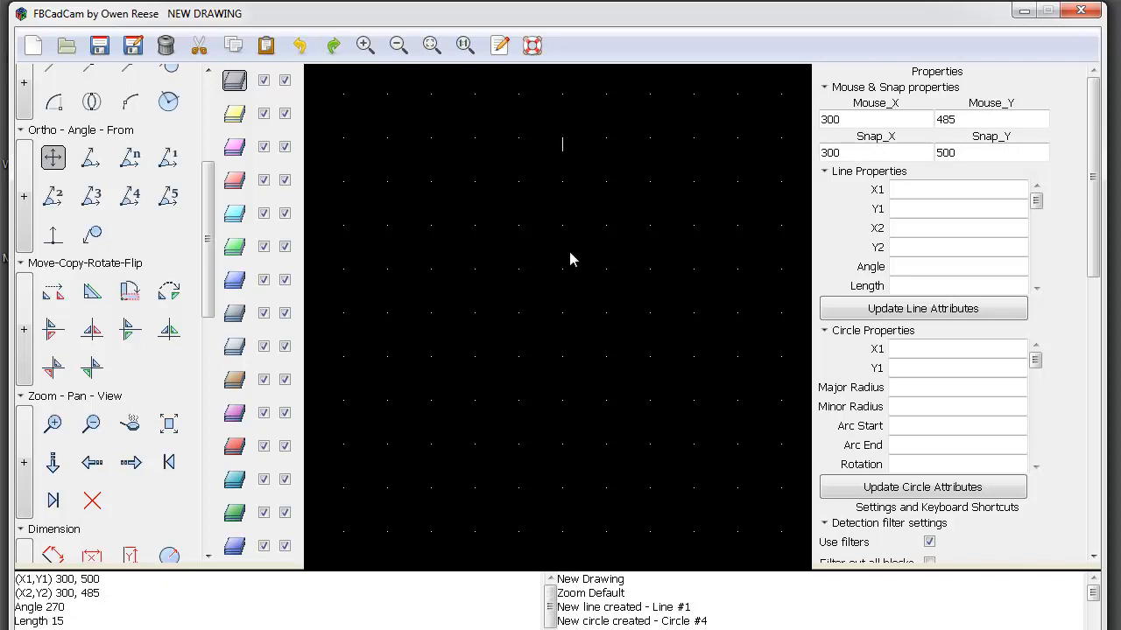
pyautogui.click(574, 493)
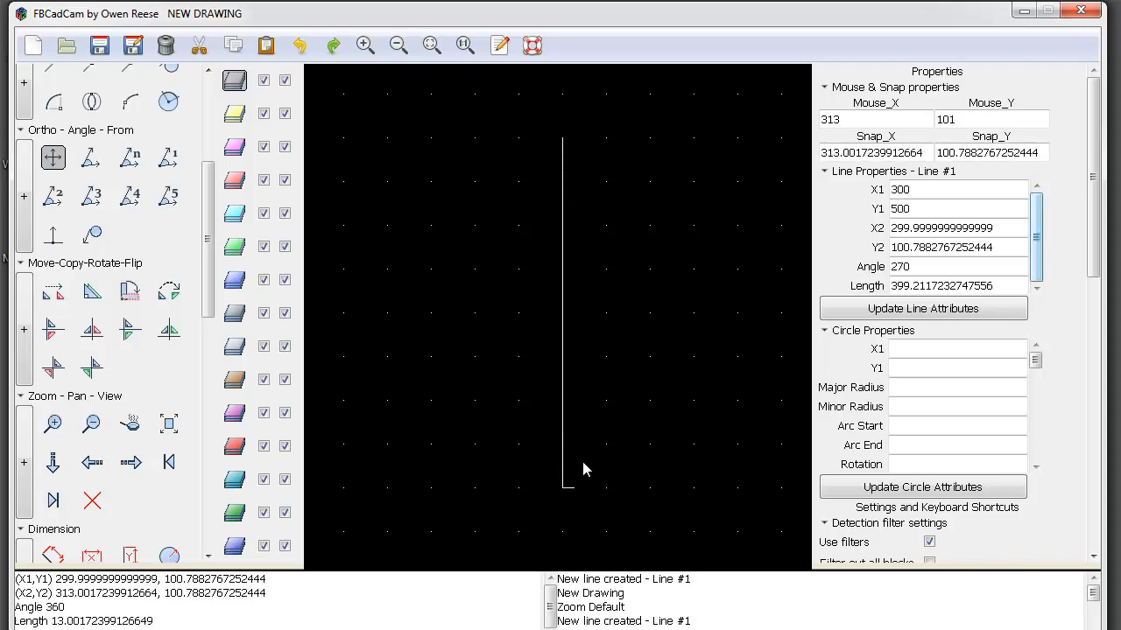
pyautogui.click(389, 307)
pyautogui.rightClick(496, 330)
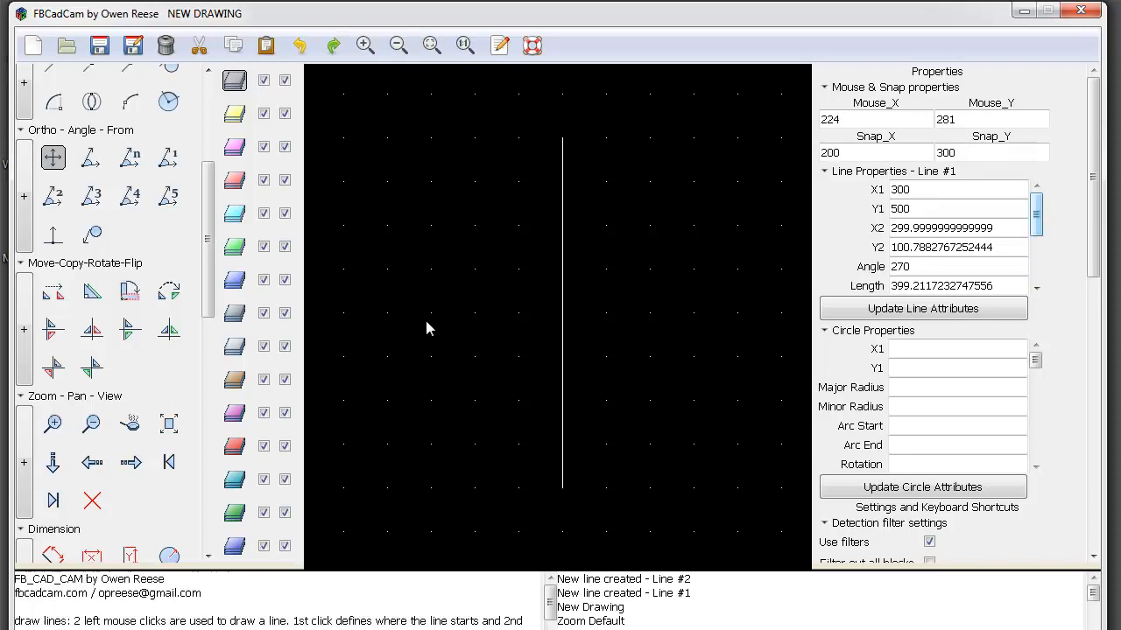
# Draw a horizontal line from (100, 300) across the vertical line and set its length to 400.5021957279533
pyautogui.click(388, 312)
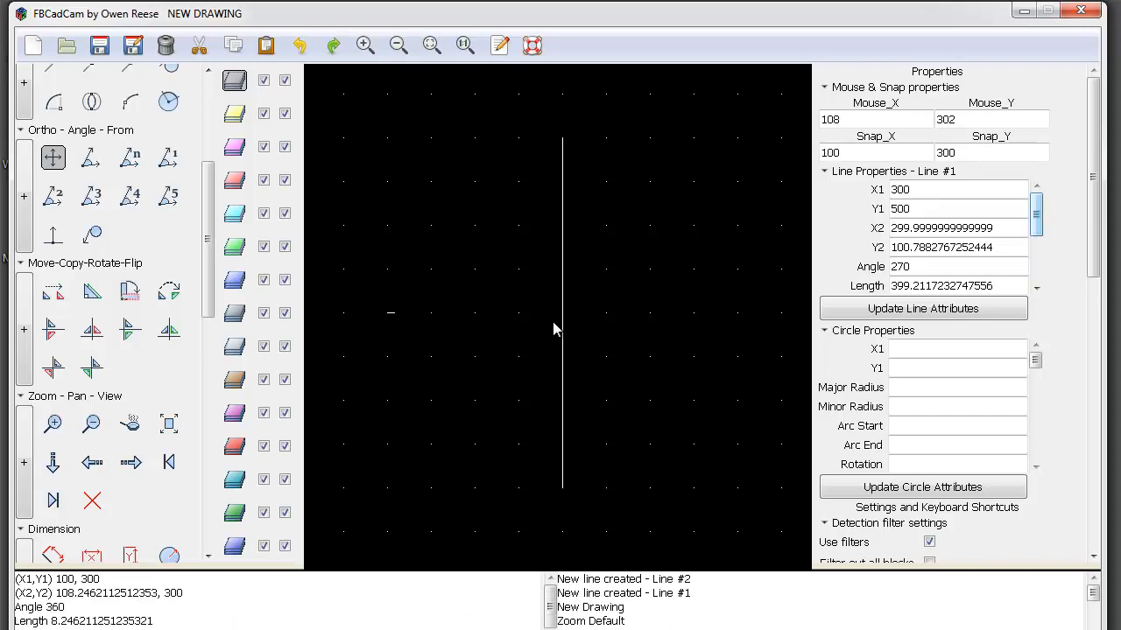
pyautogui.click(735, 326)
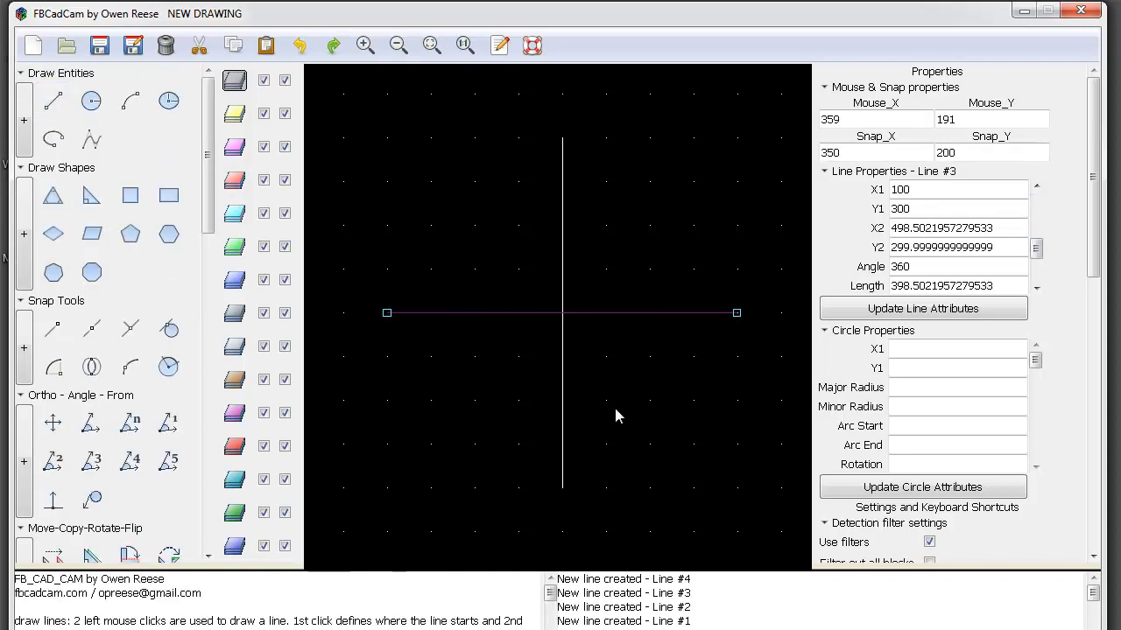
pyautogui.click(908, 285)
pyautogui.press('BackSpace')
pyautogui.press('BackSpace')
pyautogui.press('BackSpace')
pyautogui.press('BackSpace')
pyautogui.write('400.')
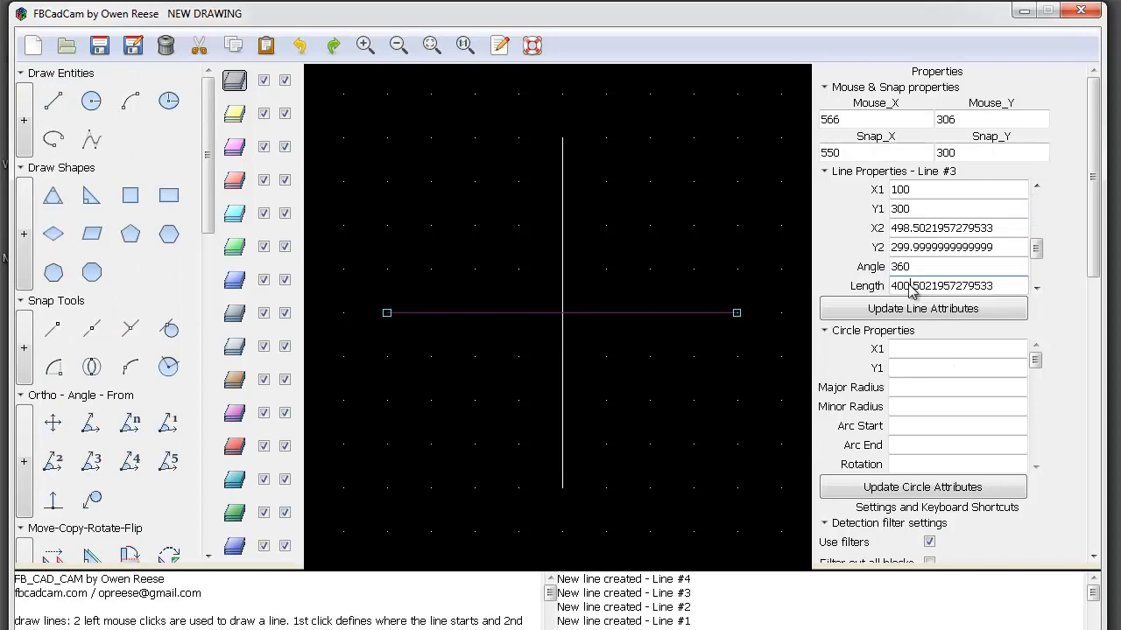
pyautogui.click(907, 306)
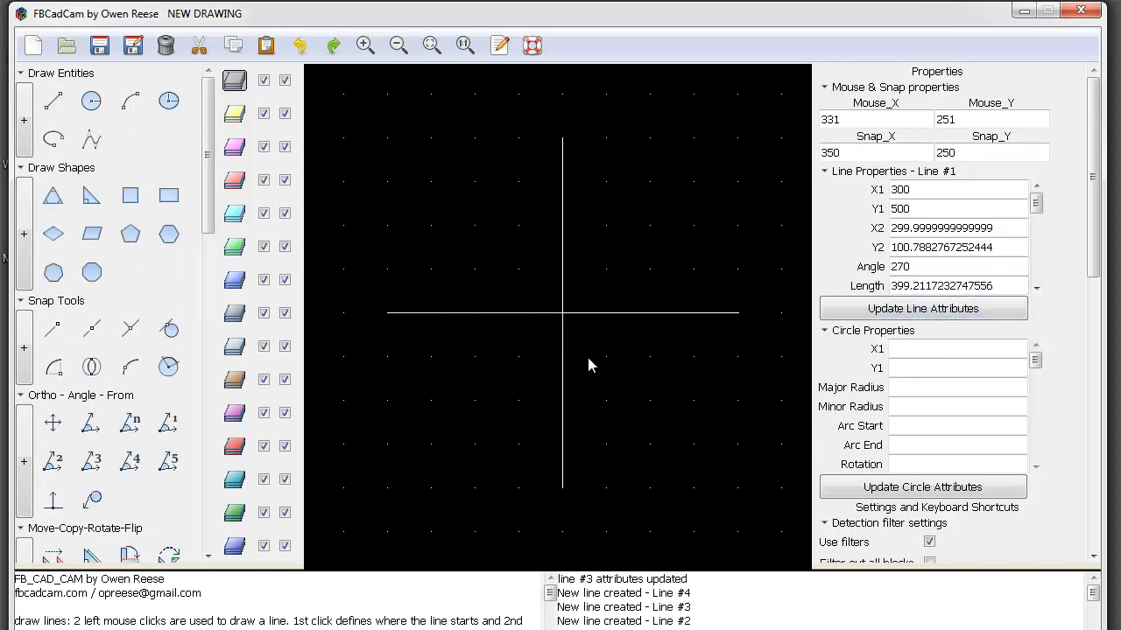
# Set the vertical line's length to 400.2117232747556 and update its attributes
pyautogui.click(562, 372)
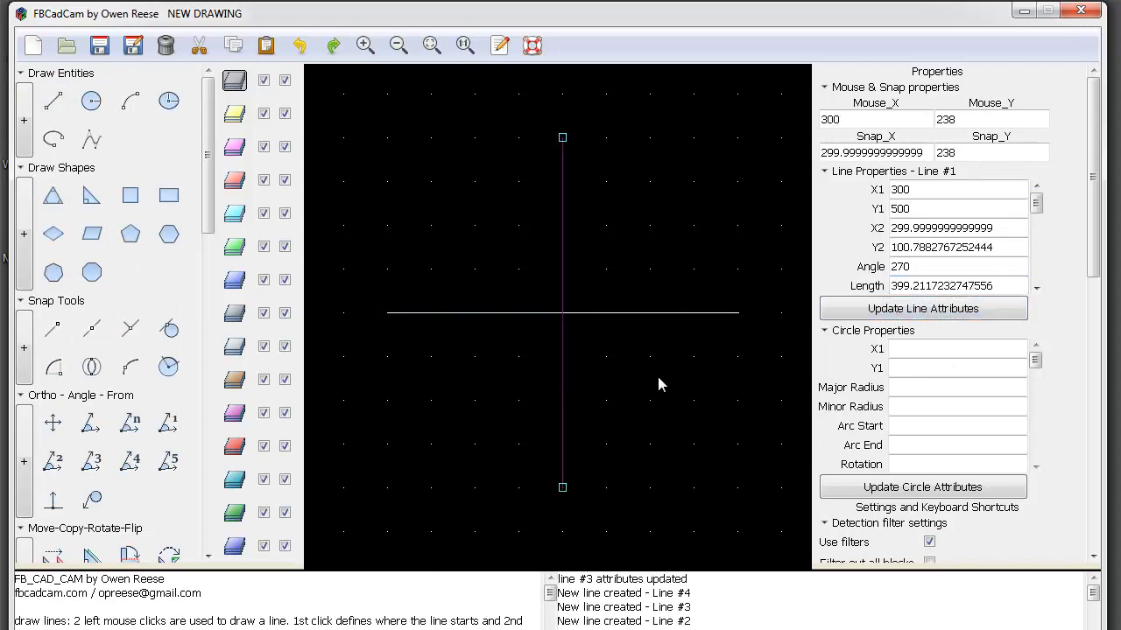
pyautogui.click(909, 288)
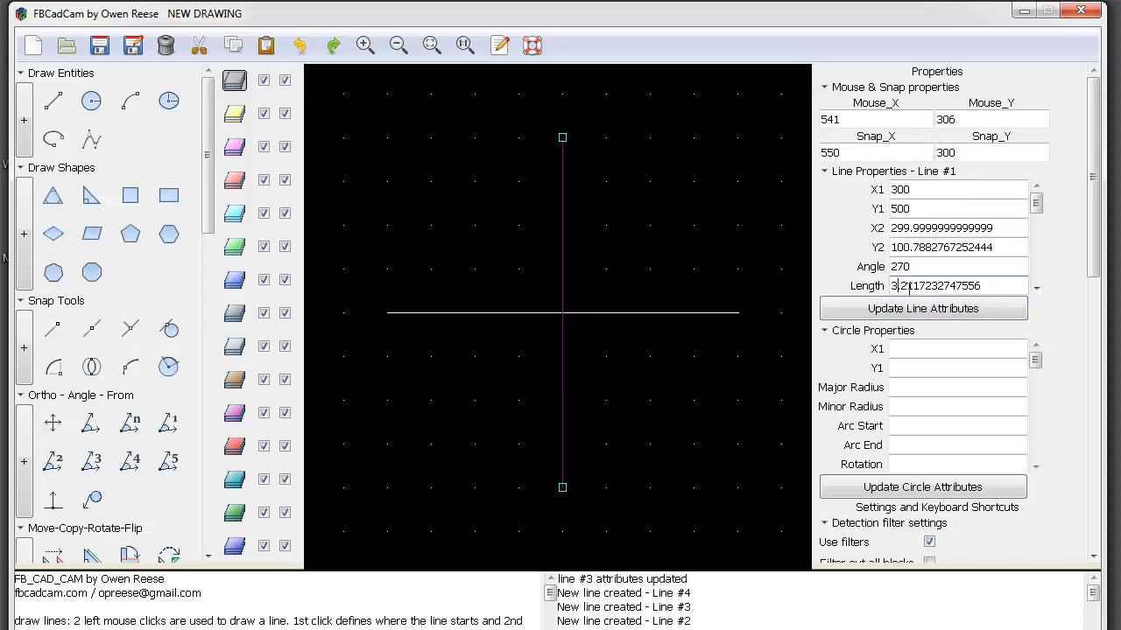
pyautogui.write('400')
pyautogui.click(896, 311)
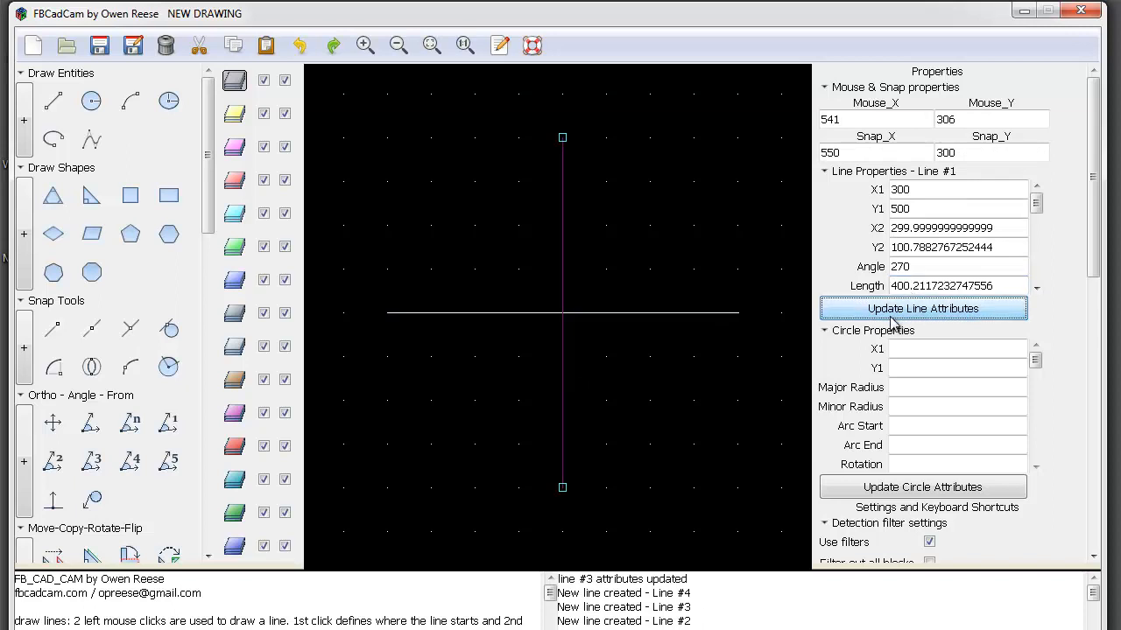
pyautogui.click(565, 381)
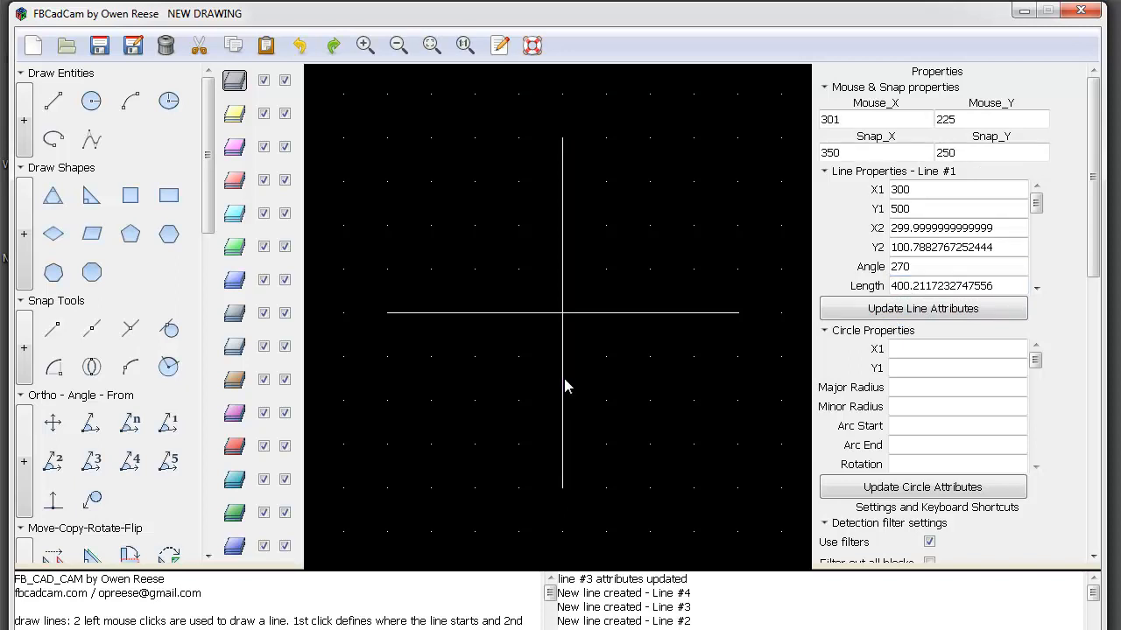
pyautogui.click(904, 286)
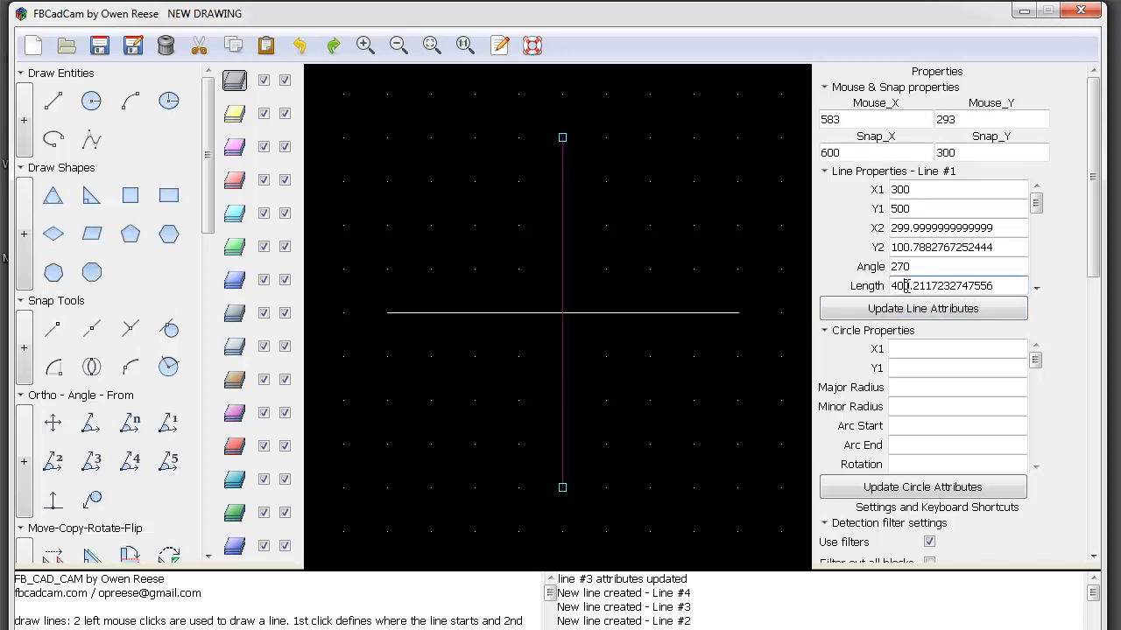
pyautogui.click(901, 312)
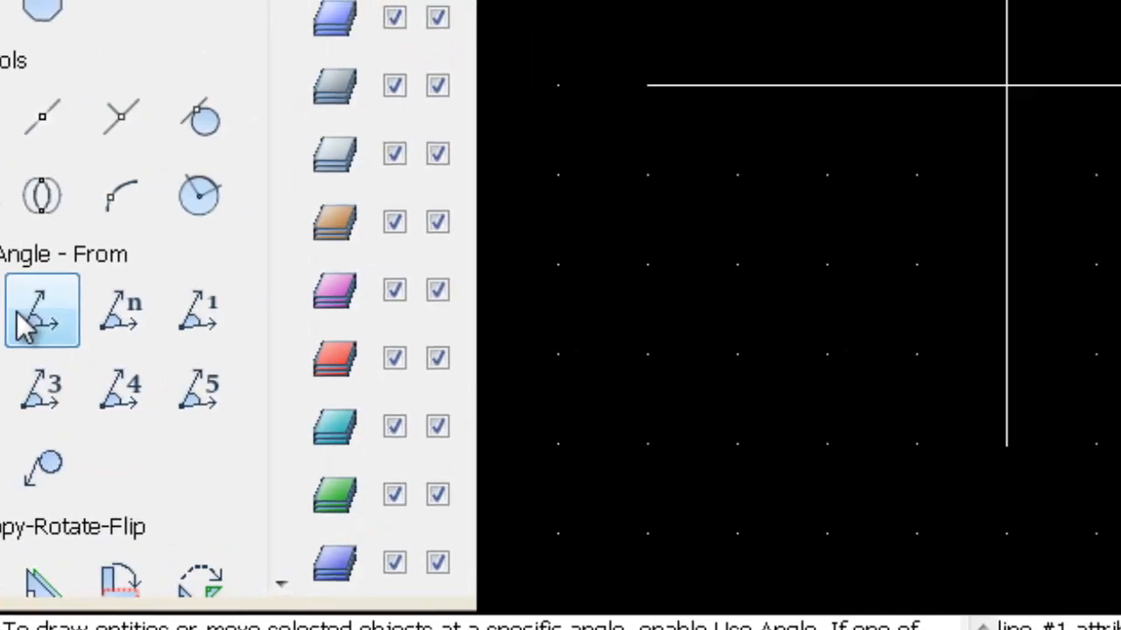
# Set the drawing angle to 36 degrees and draw a line at that angle from the intersection of the crossing lines
pyautogui.click(173, 278)
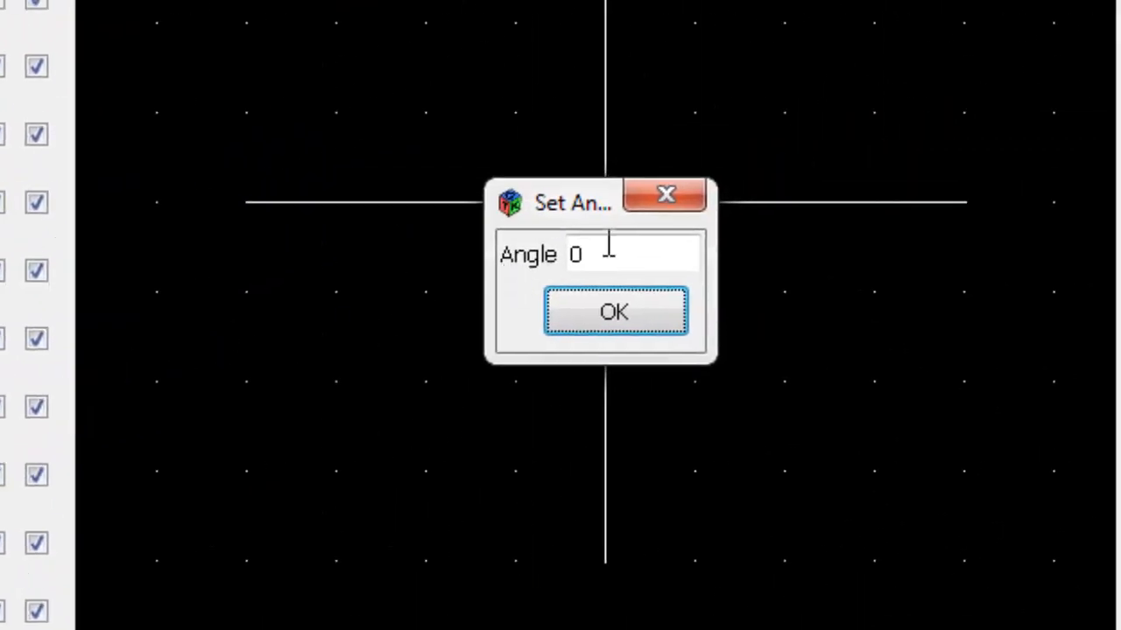
pyautogui.click(609, 250)
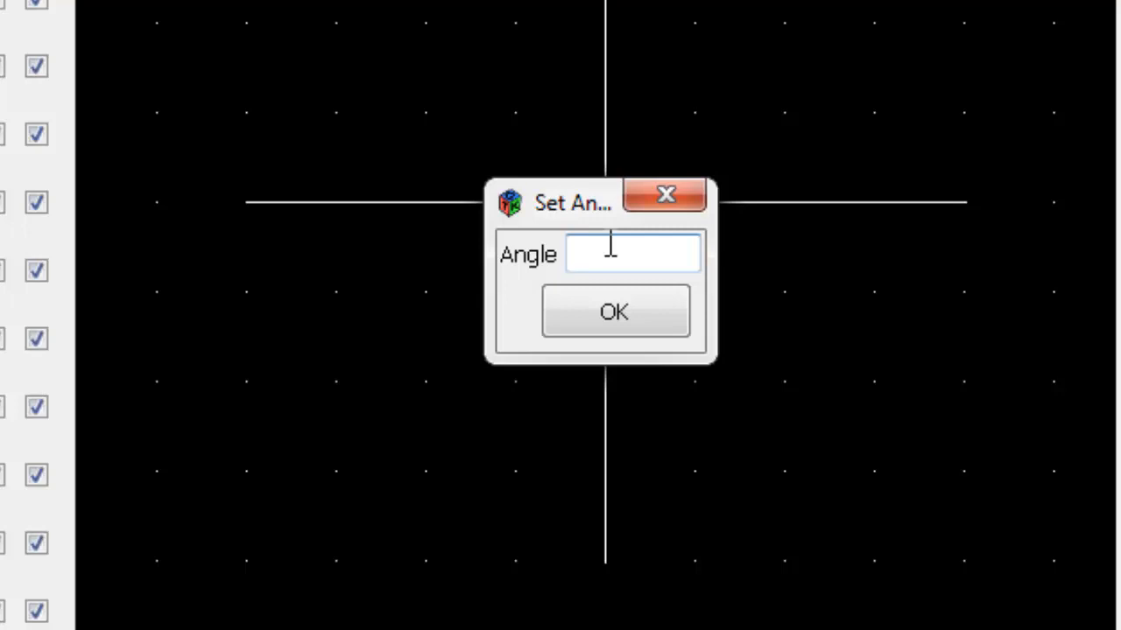
pyautogui.write('36')
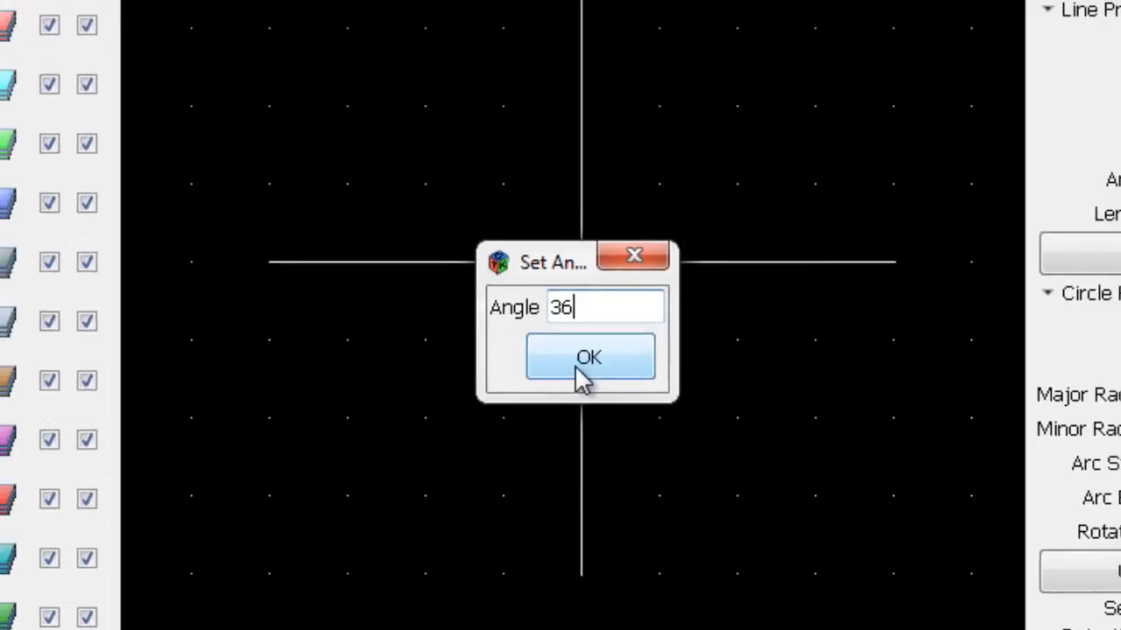
pyautogui.click(598, 320)
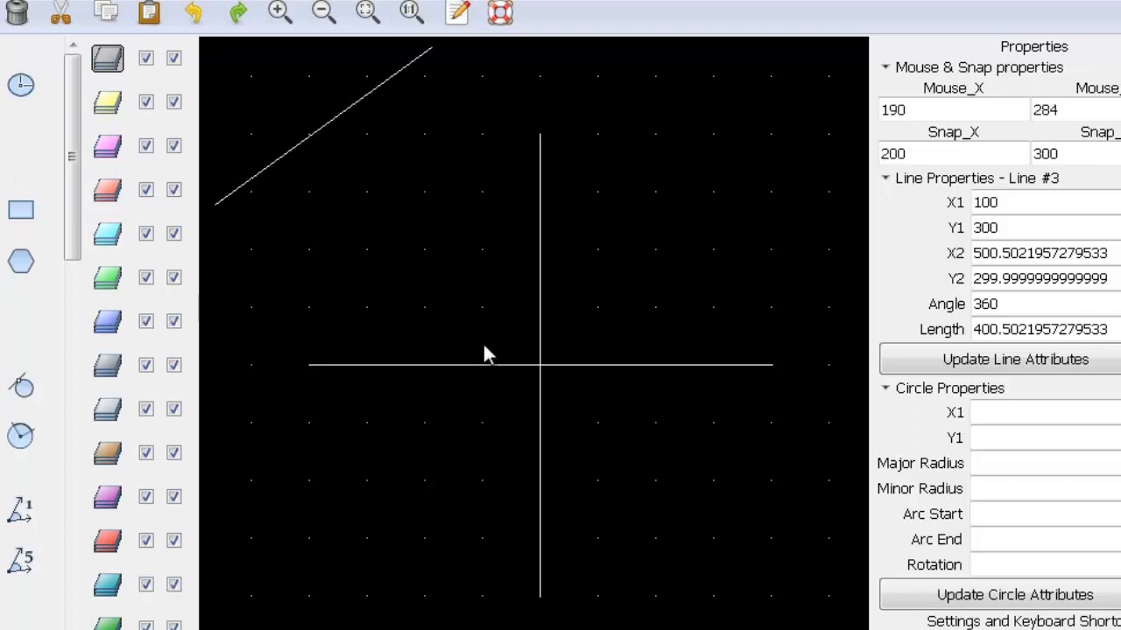
pyautogui.click(540, 365)
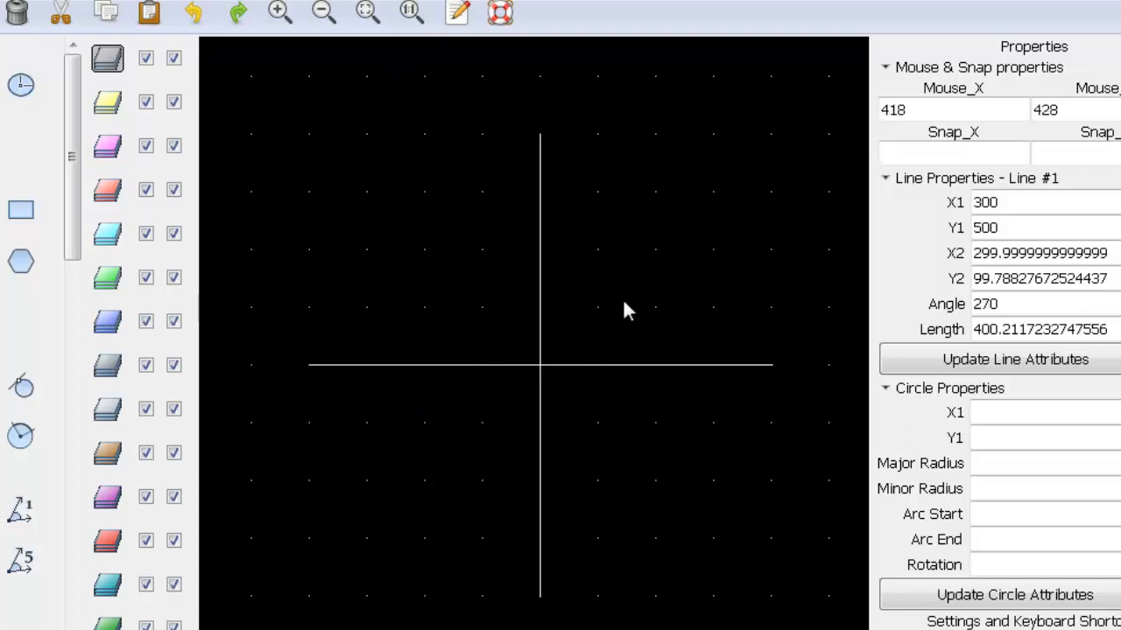
pyautogui.click(539, 362)
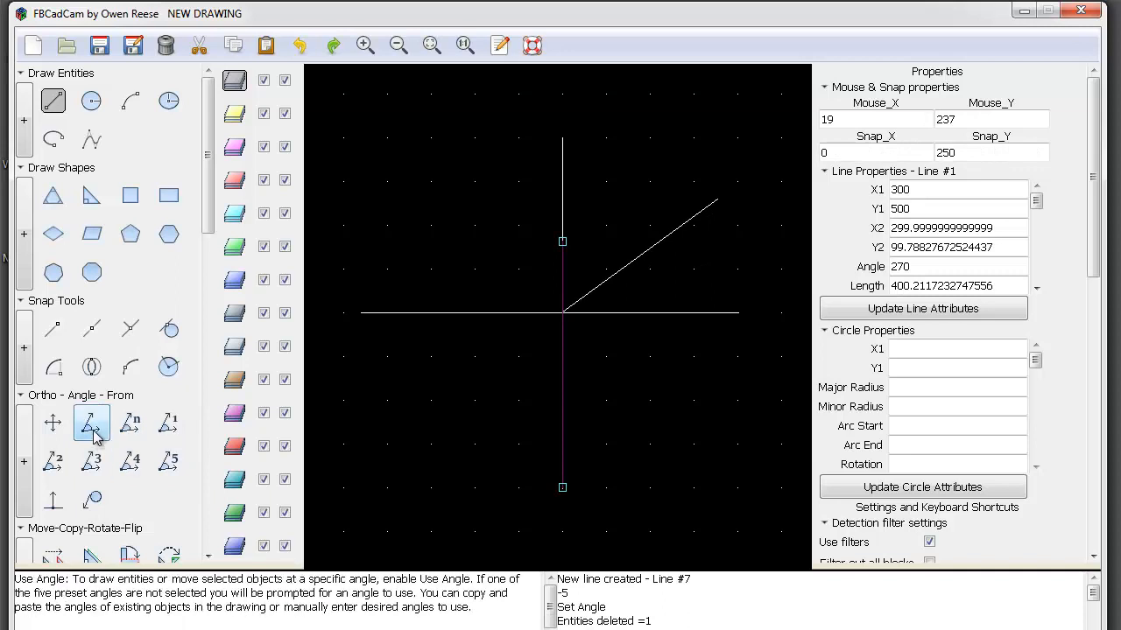
# Set the drawing angle to 160 degrees, draw a line of length 250 from the intersection, and leave line drawing
pyautogui.click(92, 427)
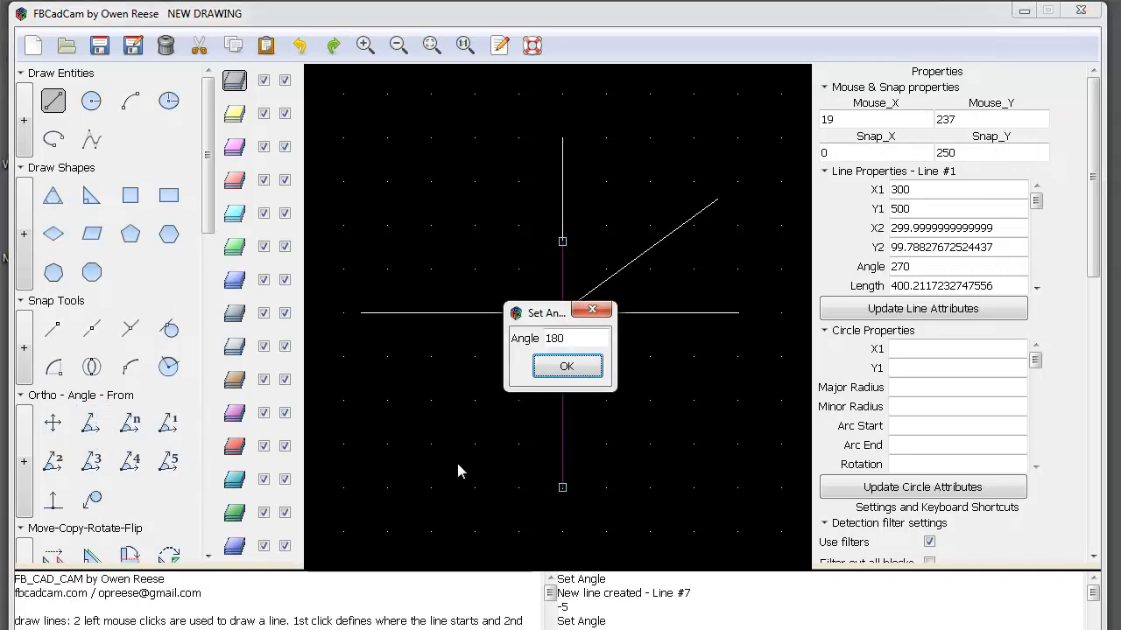
pyautogui.moveTo(582, 340); pyautogui.dragTo(548, 349)
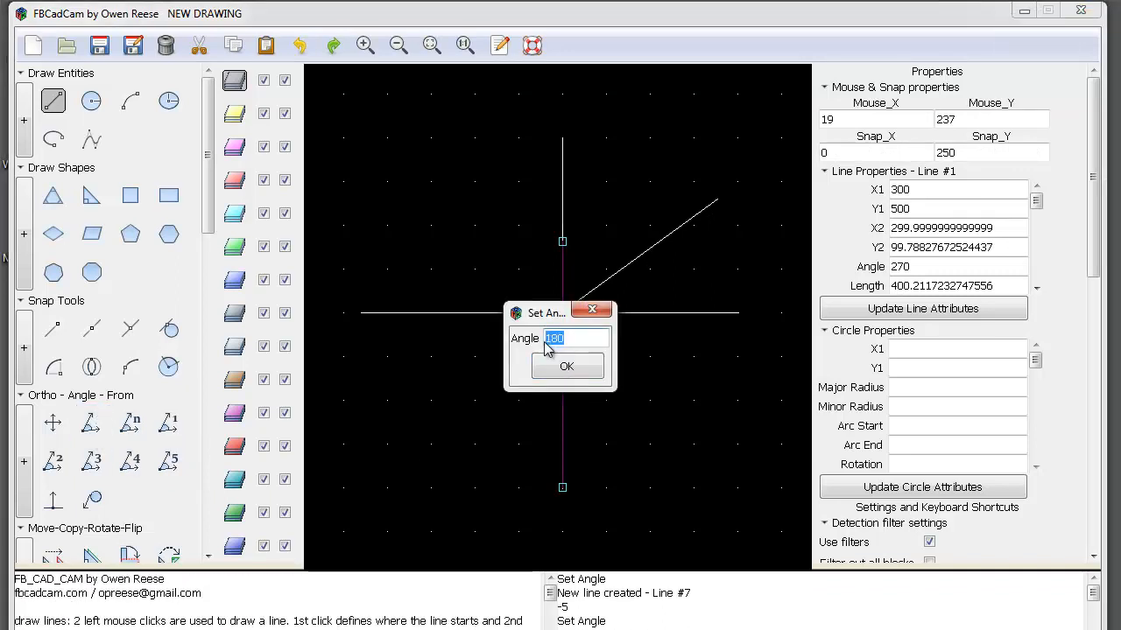
pyautogui.write('160')
pyautogui.click(567, 366)
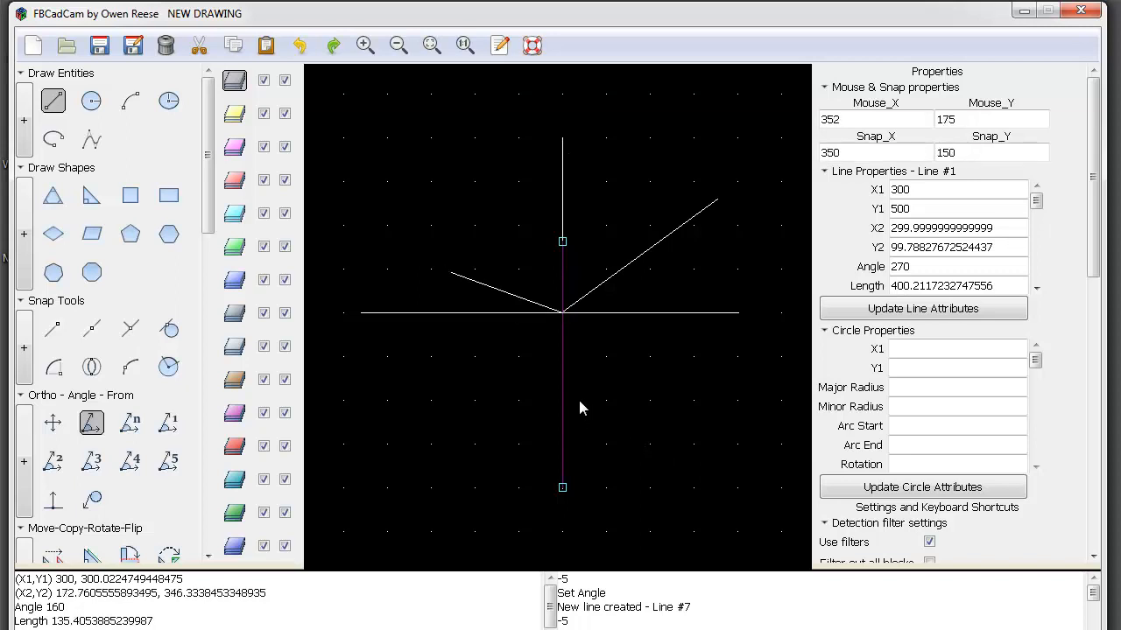
pyautogui.click(678, 474)
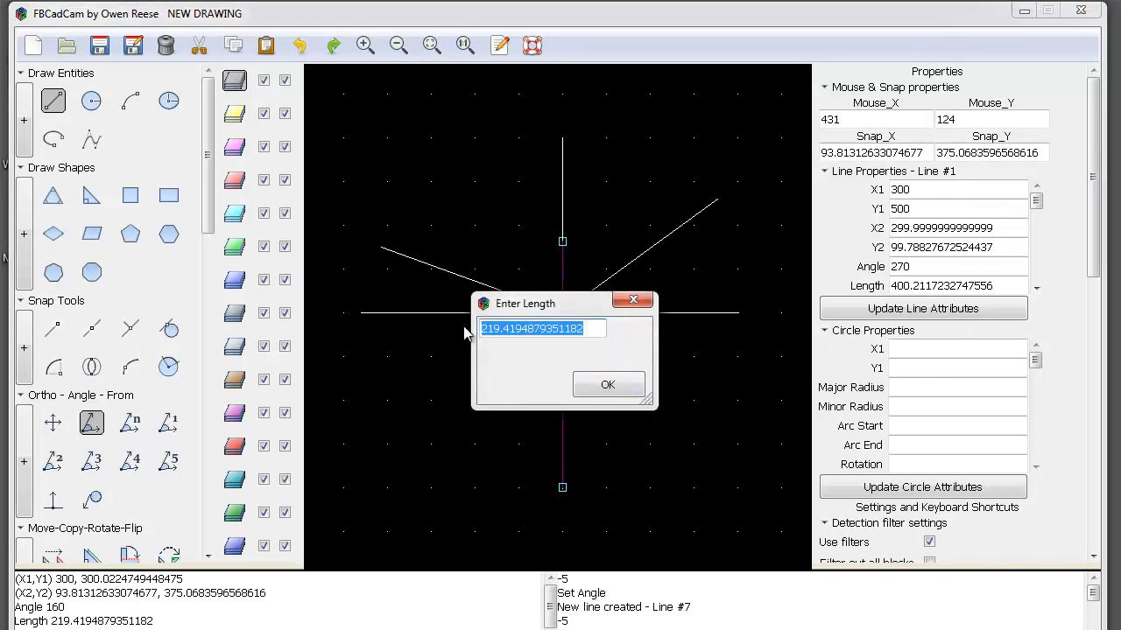
pyautogui.write('250')
pyautogui.press('Return')
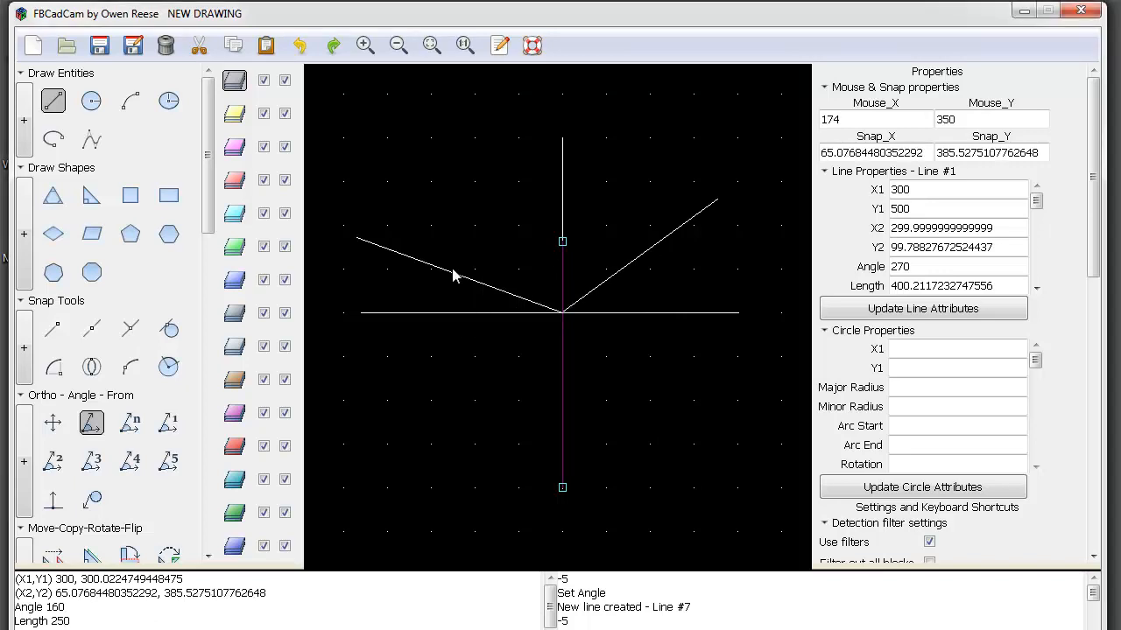
pyautogui.click(454, 275)
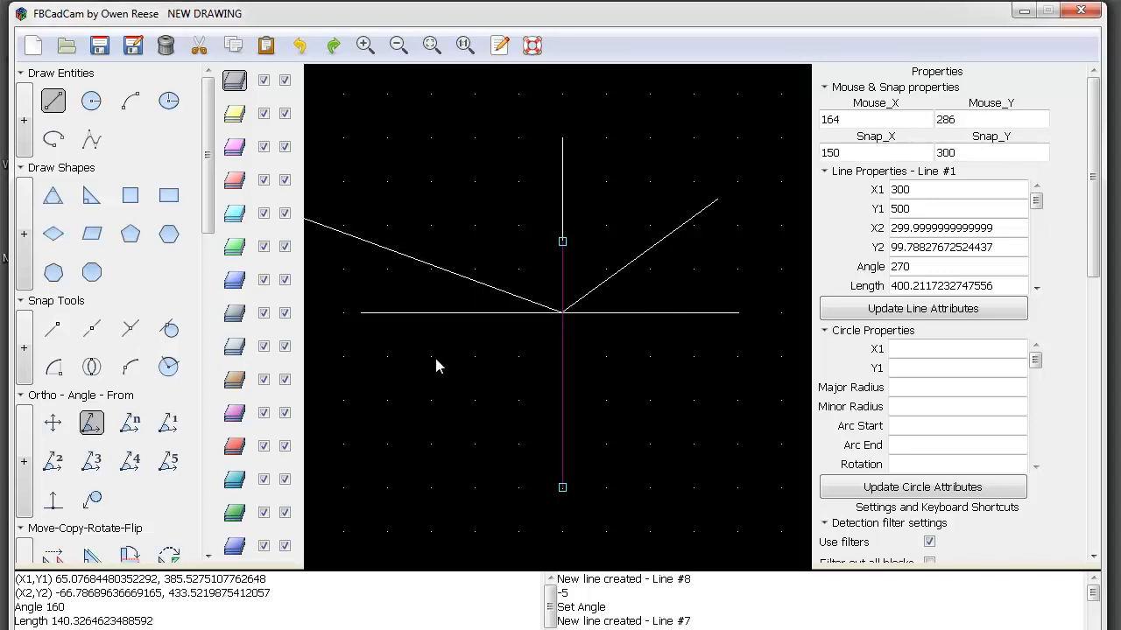
pyautogui.rightClick(540, 224)
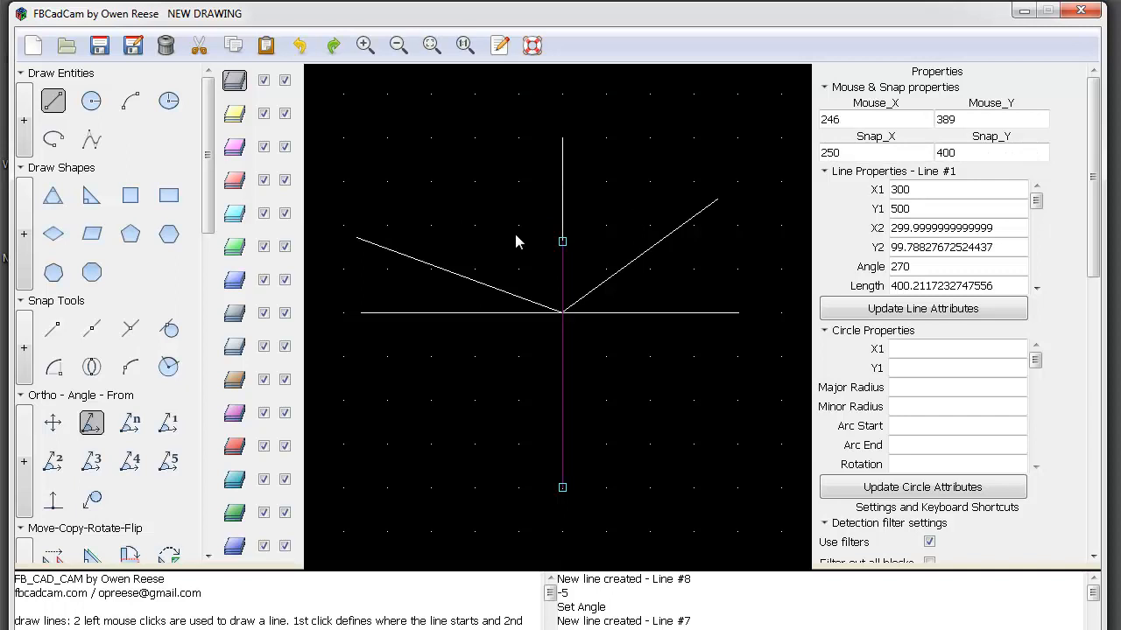
pyautogui.rightClick(565, 208)
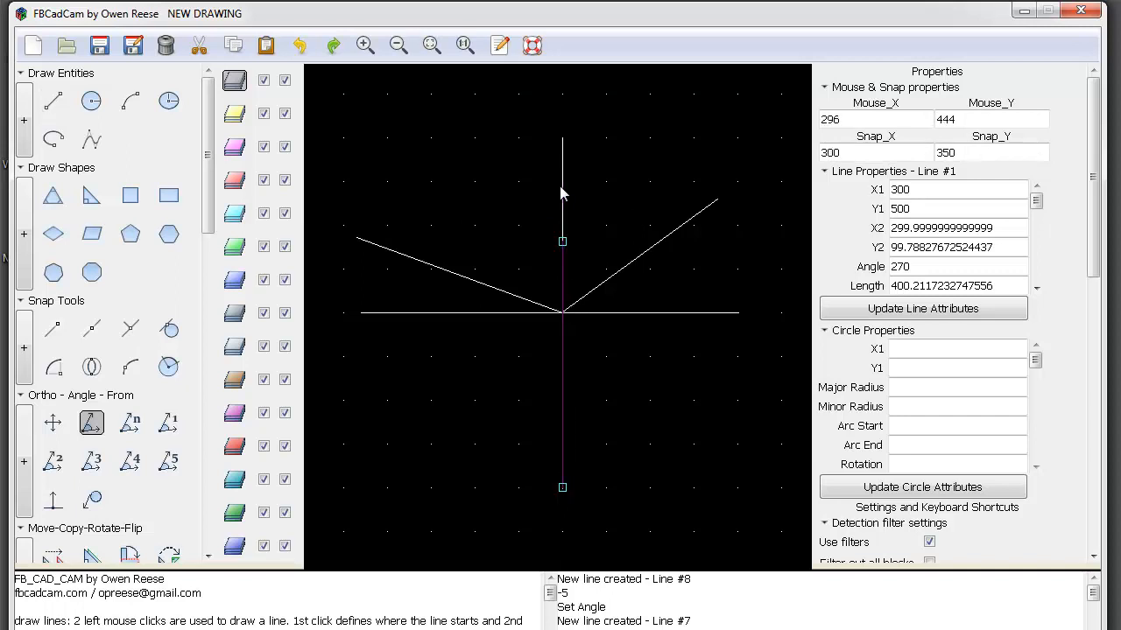
# Open the user preset angles and set Angle(1) to 16 and Angle(2) to 18
pyautogui.click(563, 422)
pyautogui.click(89, 426)
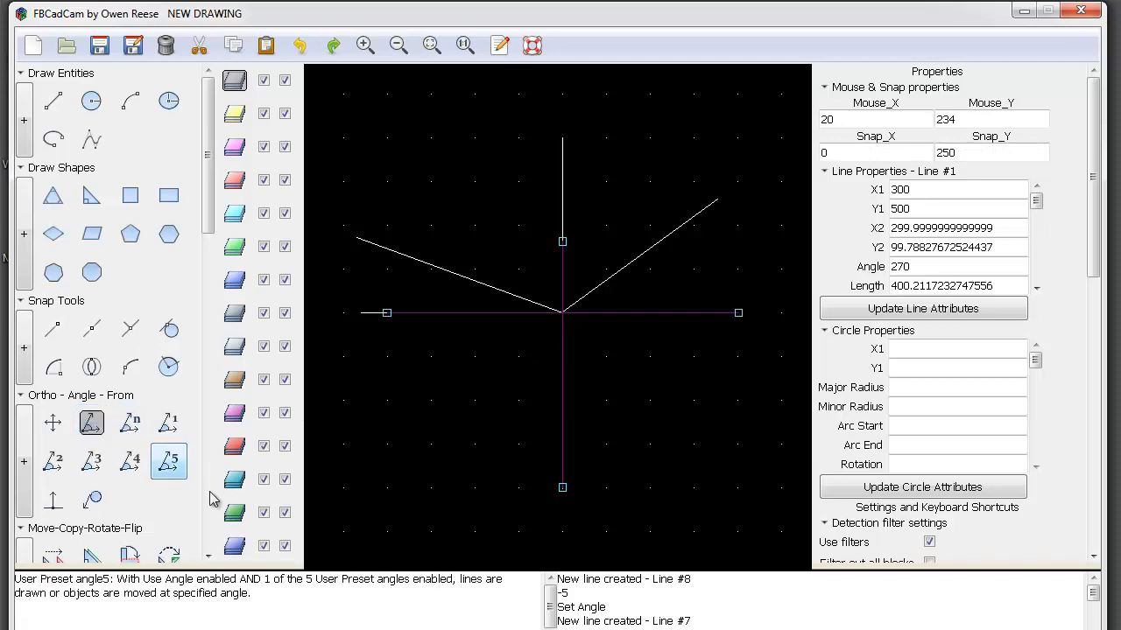
pyautogui.click(83, 369)
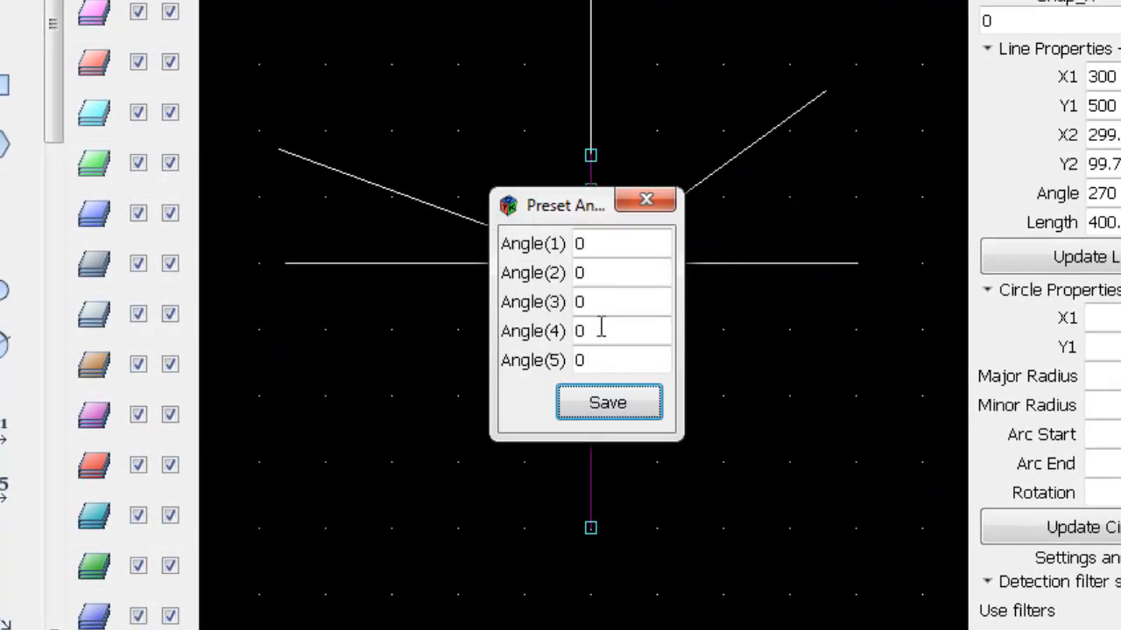
pyautogui.doubleClick(591, 274)
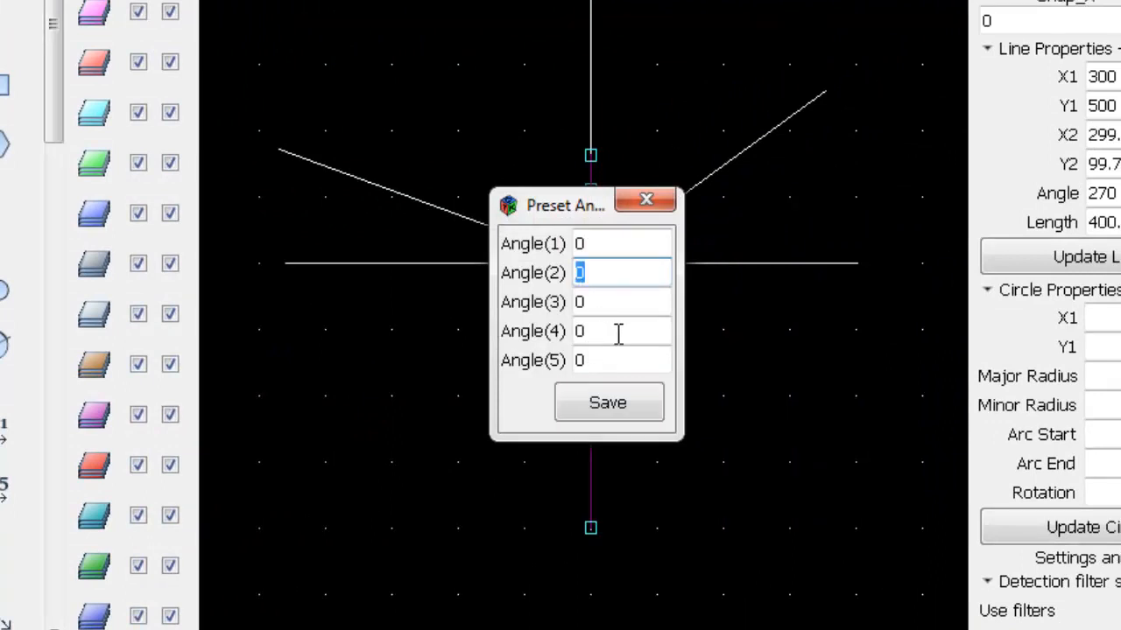
pyautogui.click(605, 244)
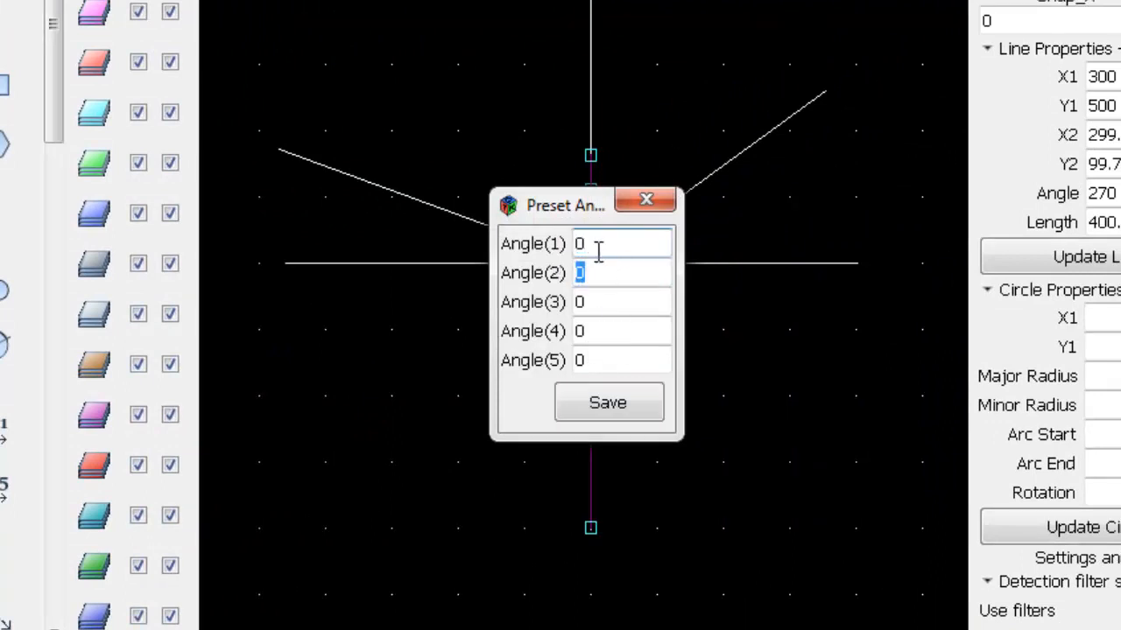
pyautogui.write('16')
pyautogui.hotkey('shift', 'Home')
pyautogui.write('15')
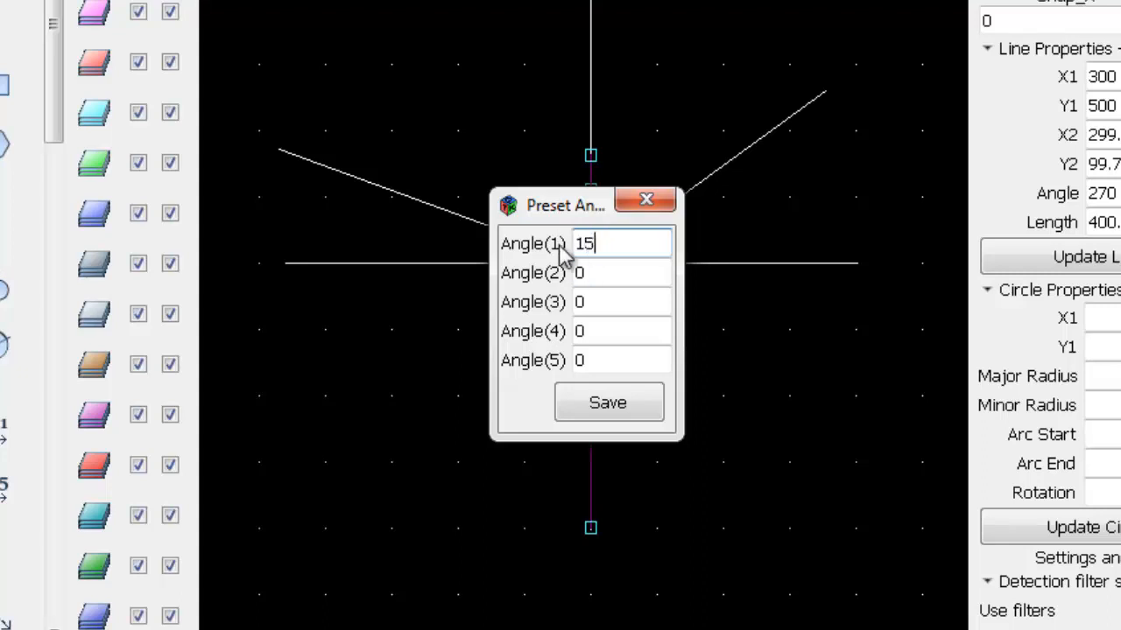
pyautogui.write('6')
pyautogui.click(587, 273)
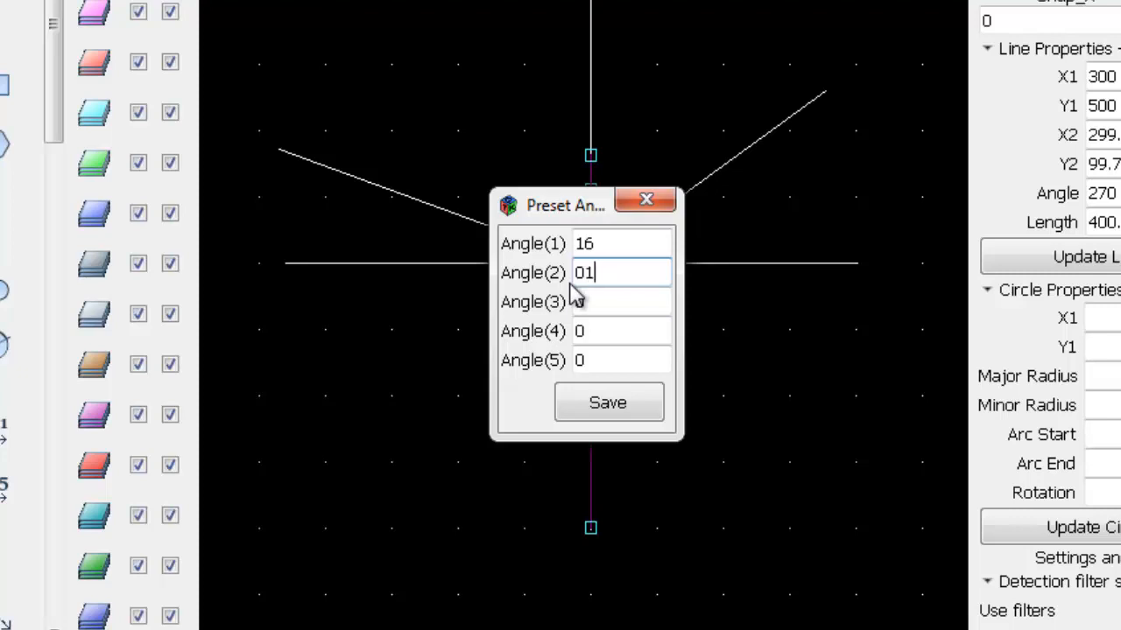
# Set preset Angle(3) to 36, Angle(4) to 180 and Angle(5) to 360, and save the preset angles
pyautogui.click(580, 301)
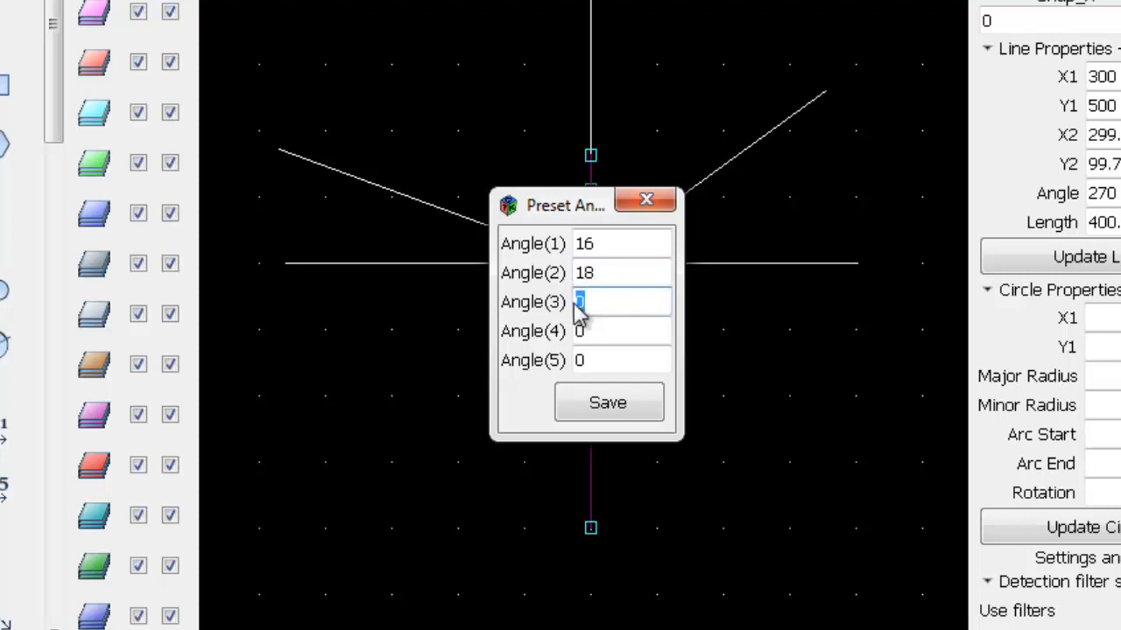
pyautogui.doubleClick(579, 301)
pyautogui.write('20')
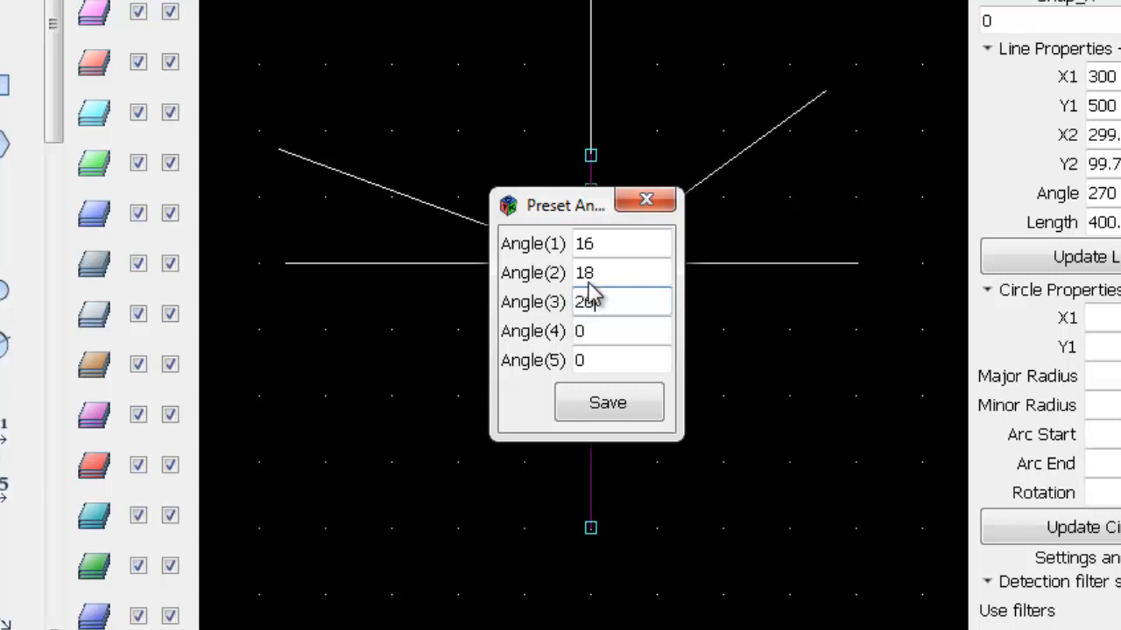
pyautogui.click(581, 334)
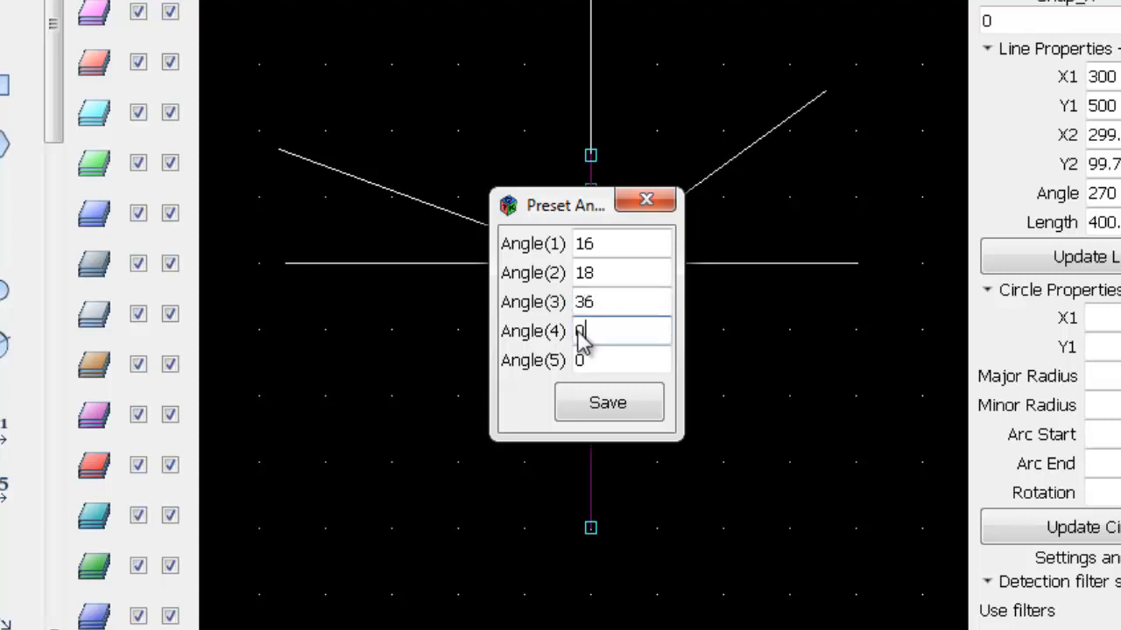
pyautogui.doubleClick(578, 331)
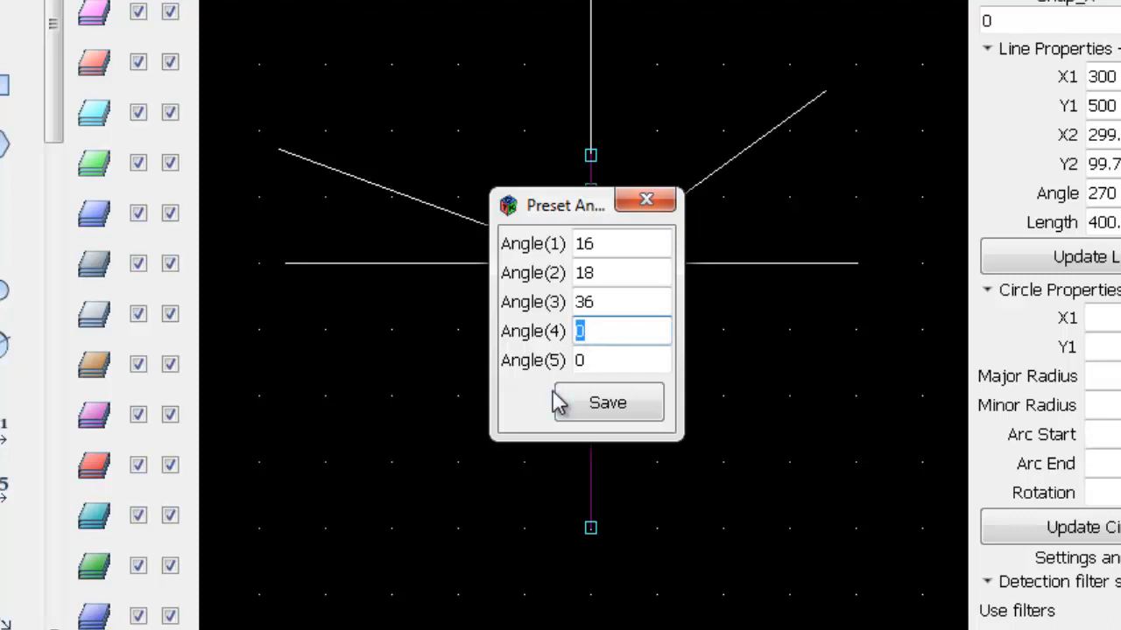
pyautogui.write('180')
pyautogui.click(578, 363)
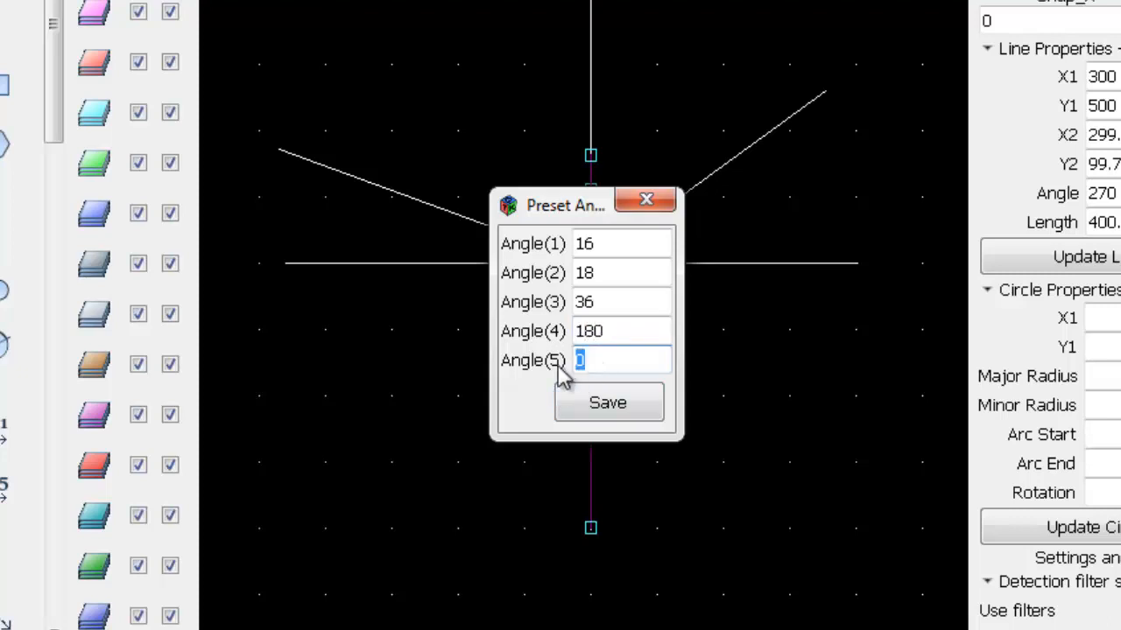
pyautogui.doubleClick(576, 364)
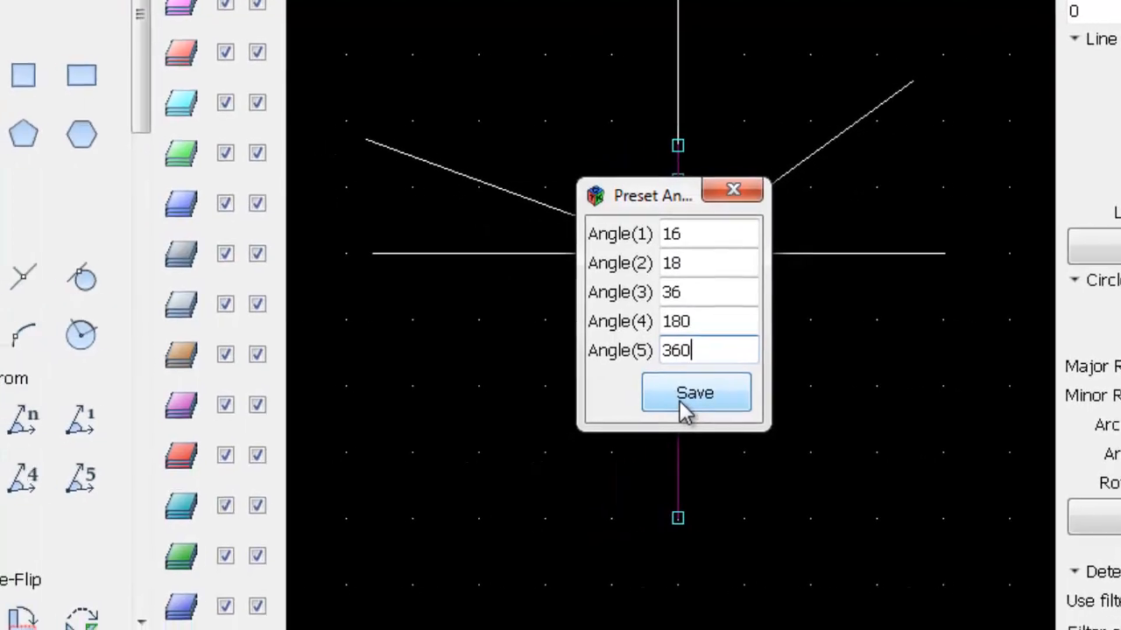
pyautogui.click(595, 417)
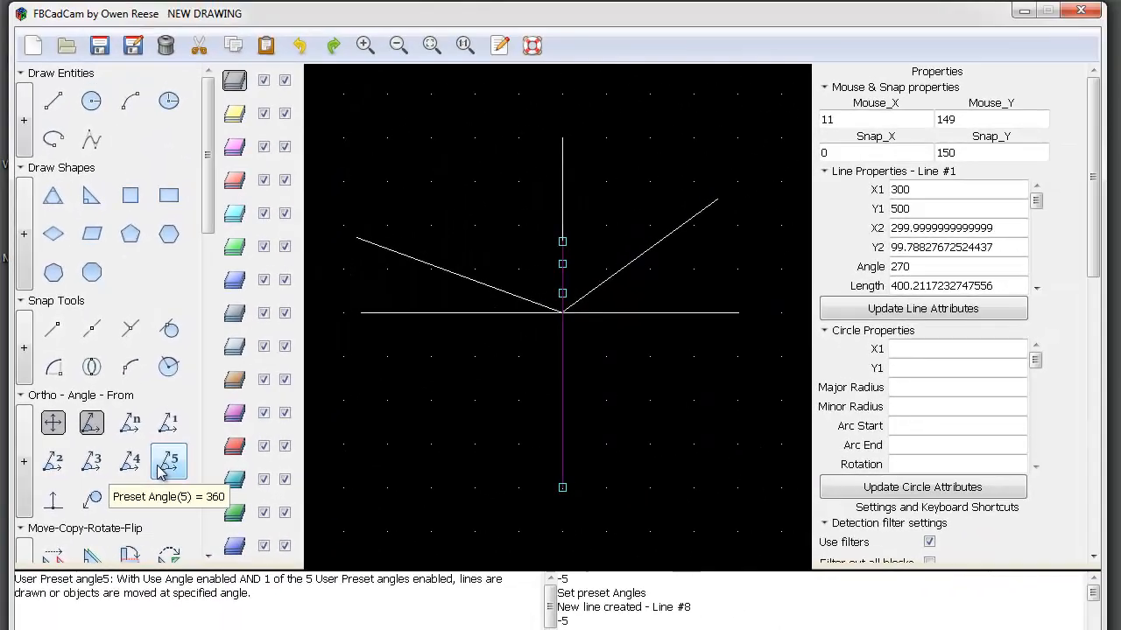
# Enable preset angle 5 (360 degrees) and start a line from the intersection of the crossing lines
pyautogui.click(167, 464)
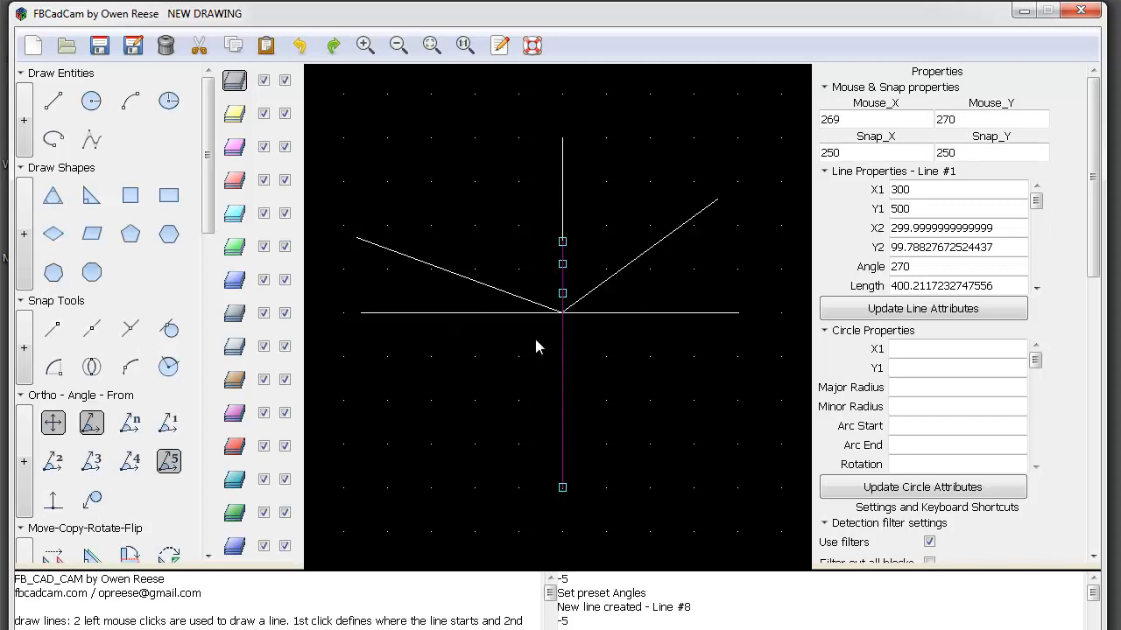
pyautogui.click(53, 101)
pyautogui.click(562, 312)
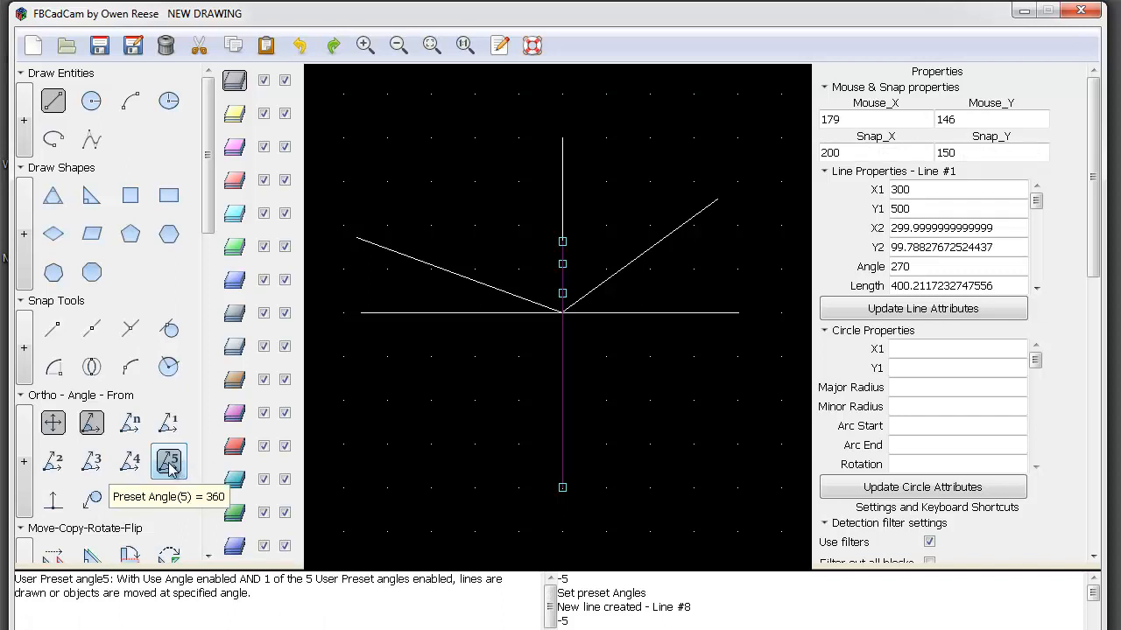
# Preview the line from the intersection at preset angle 4 (180 degrees) with Ortho turned off, and at preset angle 3 (36 degrees)
pyautogui.click(130, 462)
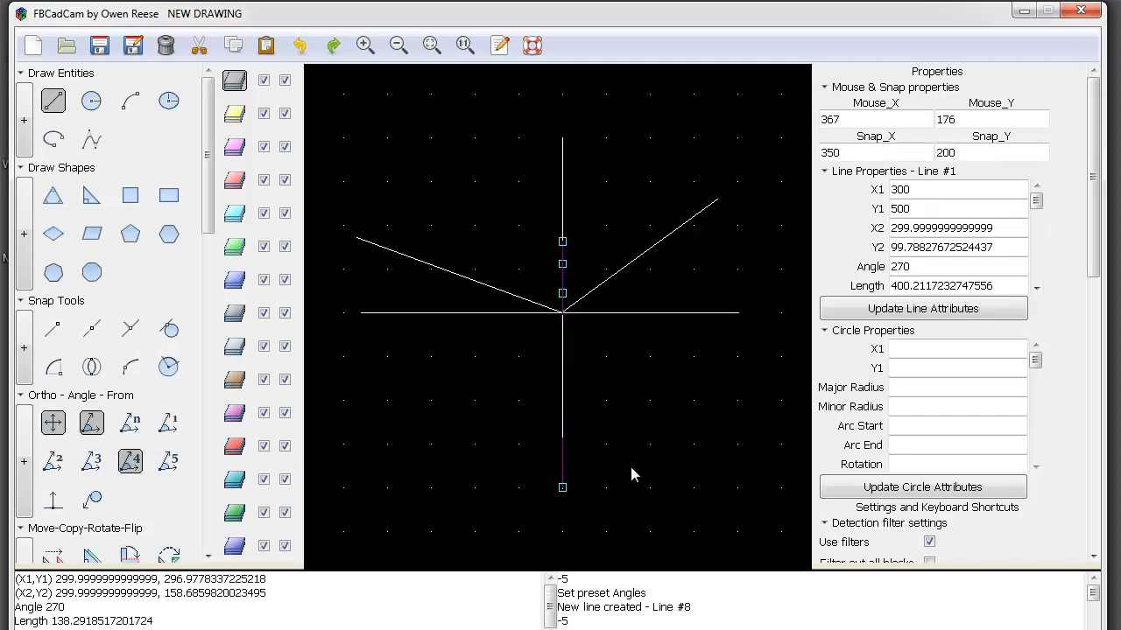
pyautogui.press('F8')
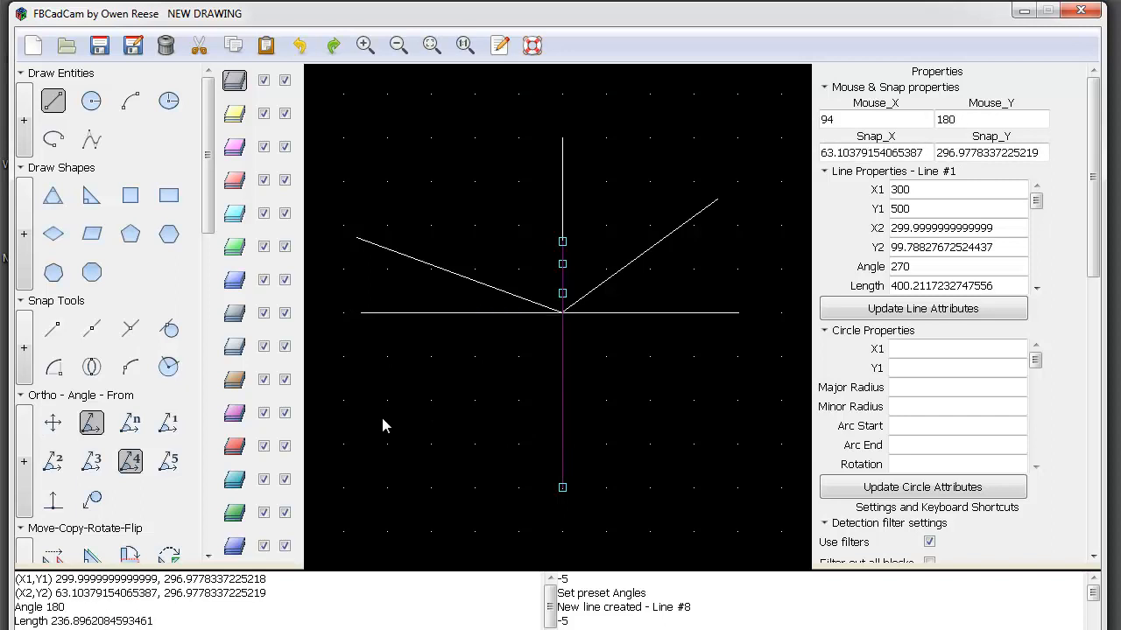
pyautogui.press('3')
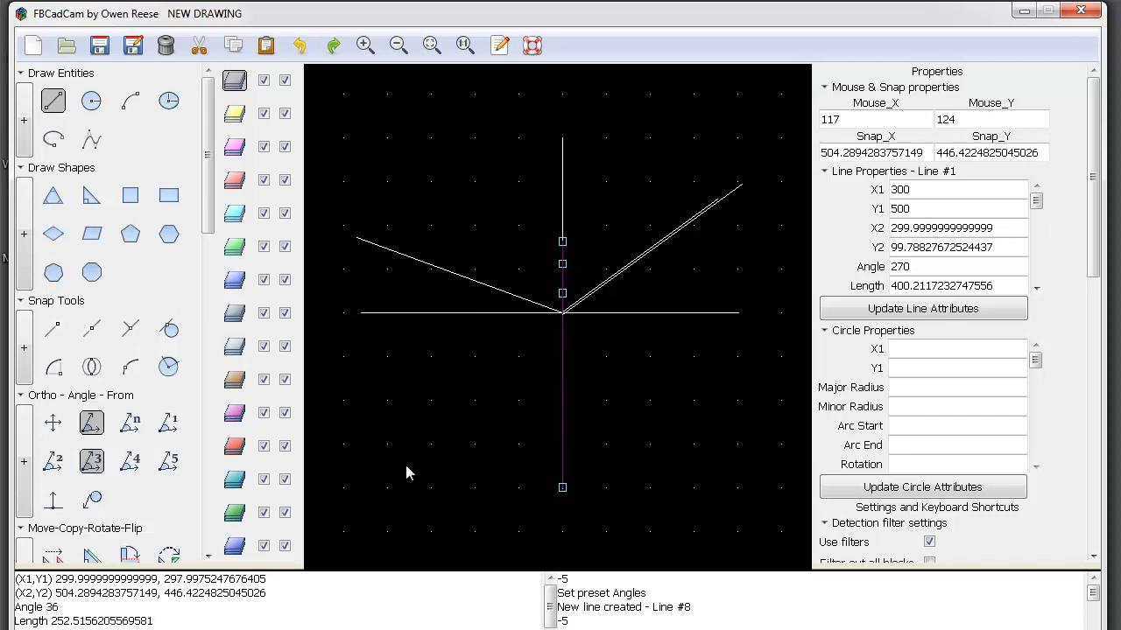
# Try a line from the intersection at preset angle 2 (18 degrees) and cancel it
pyautogui.click(54, 463)
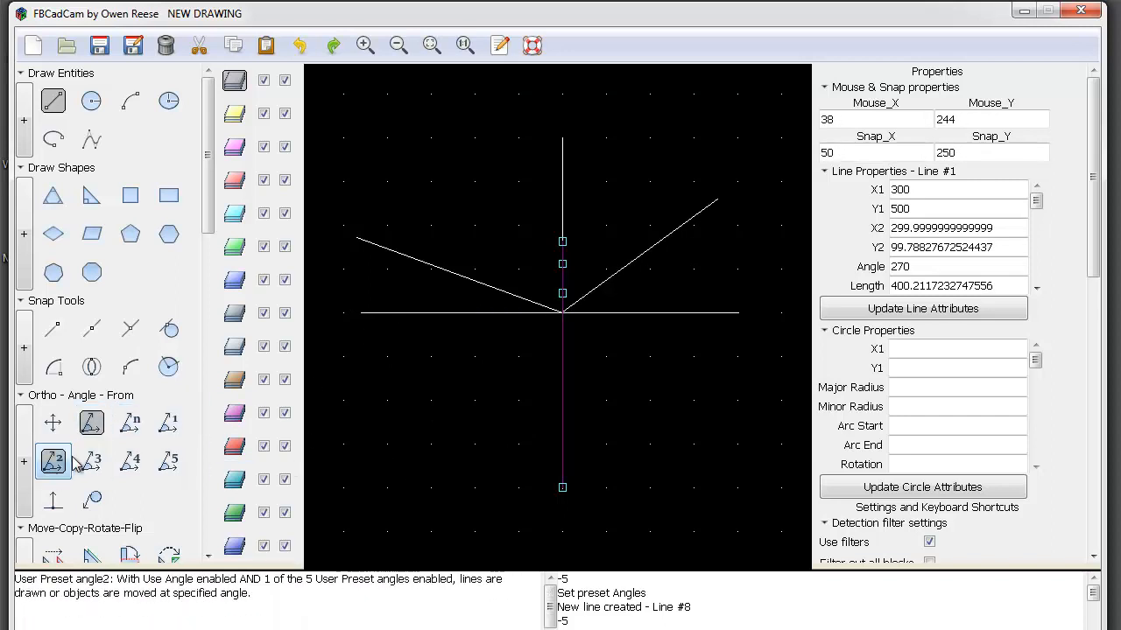
pyautogui.click(563, 317)
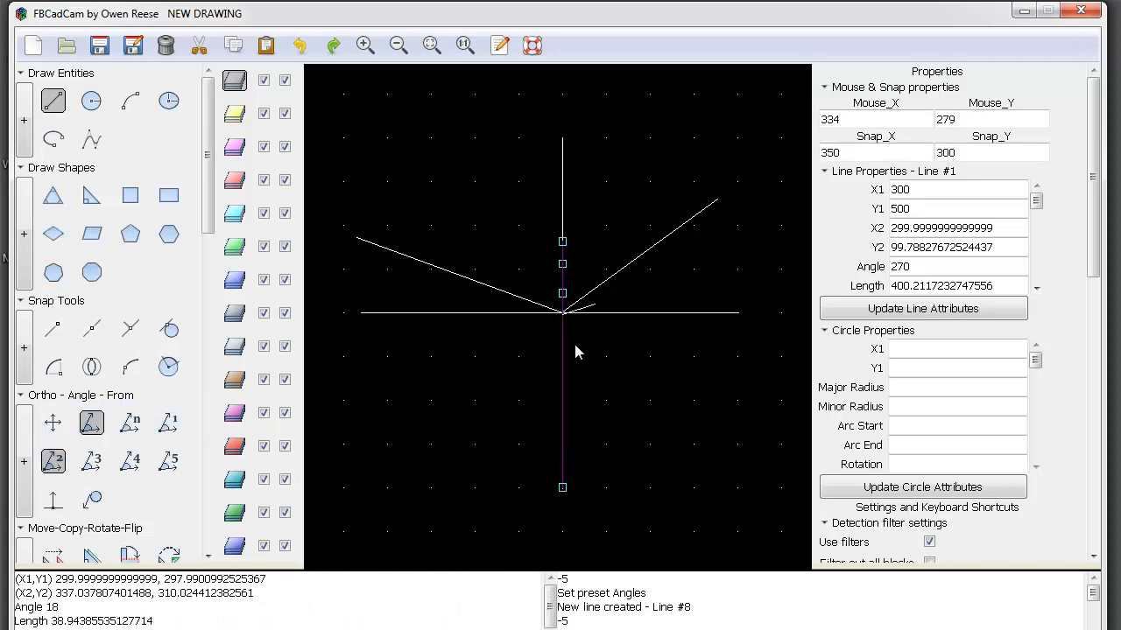
pyautogui.rightClick(404, 451)
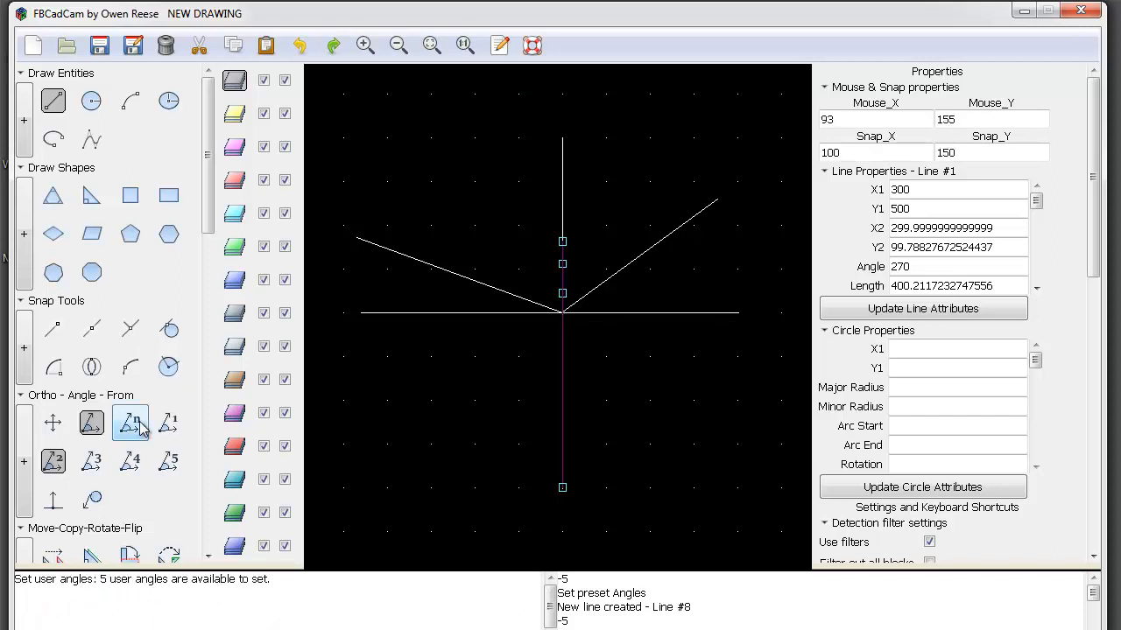
# Try a line from the intersection at preset angle 1, and turn that preset off again
pyautogui.click(168, 423)
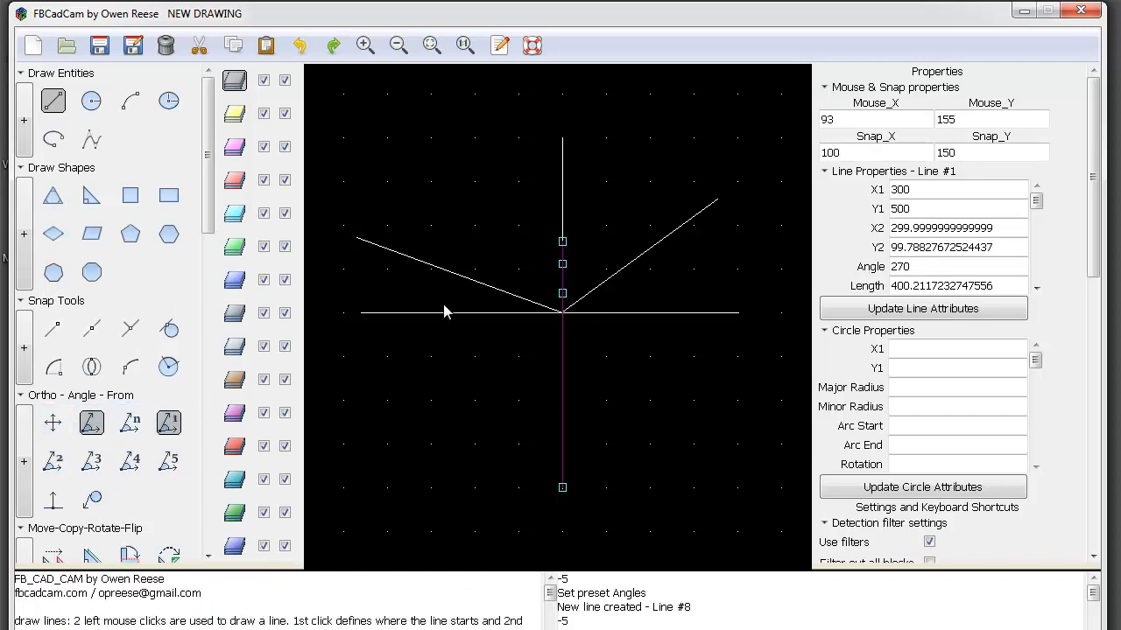
pyautogui.click(563, 314)
pyautogui.click(168, 423)
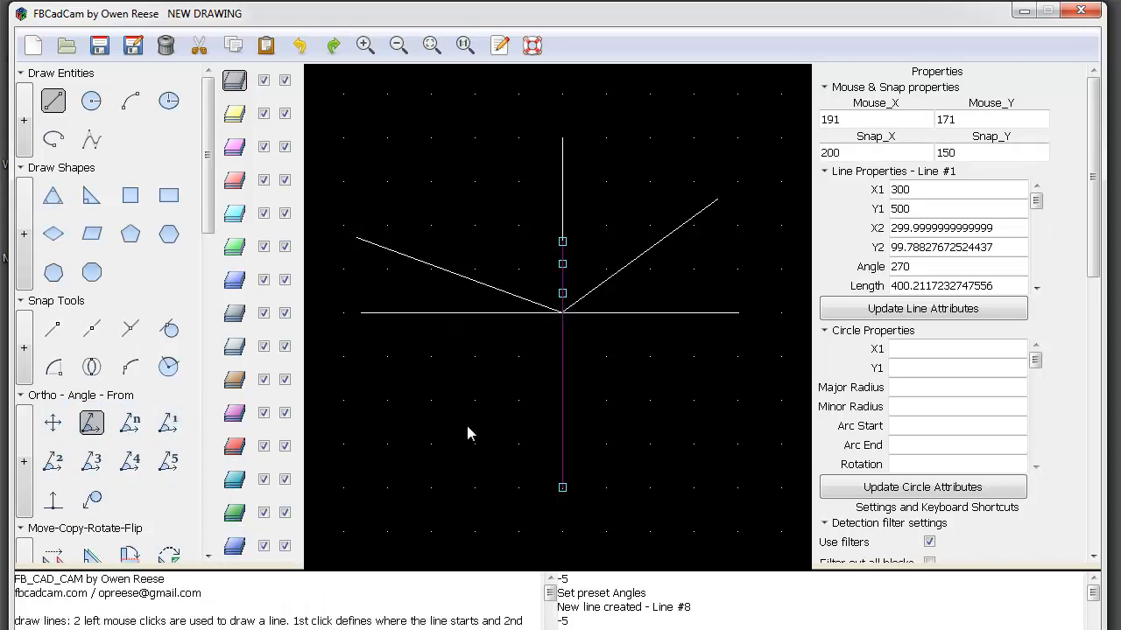